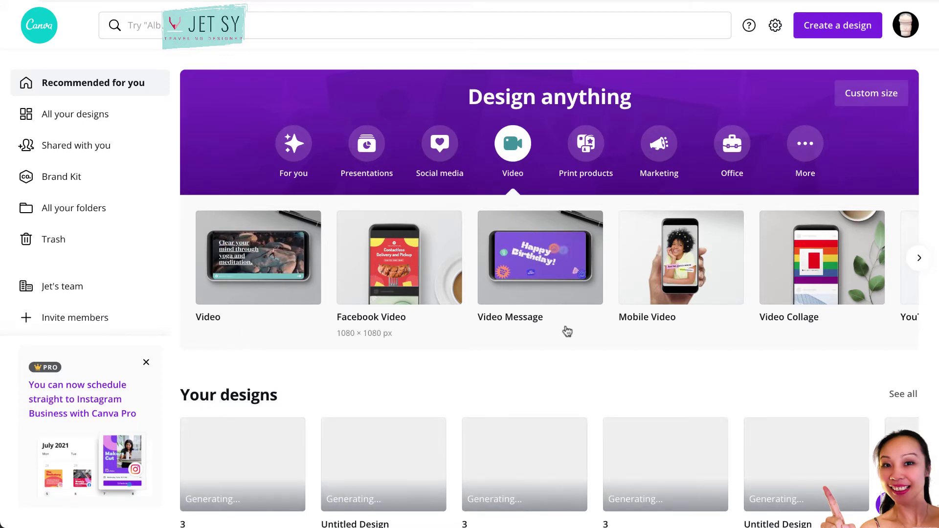
Browse the video format carousel and open a blank 1920 × 1080 Video design.
click(919, 260)
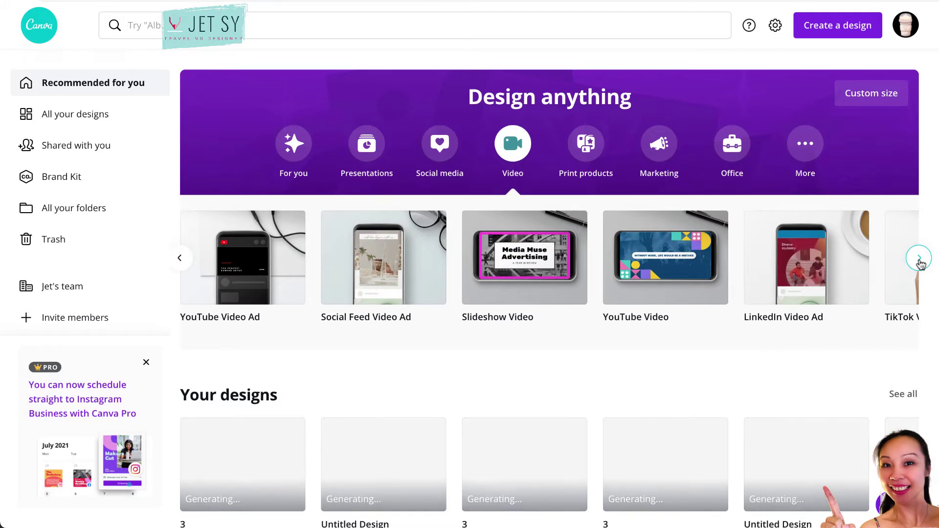
click(919, 259)
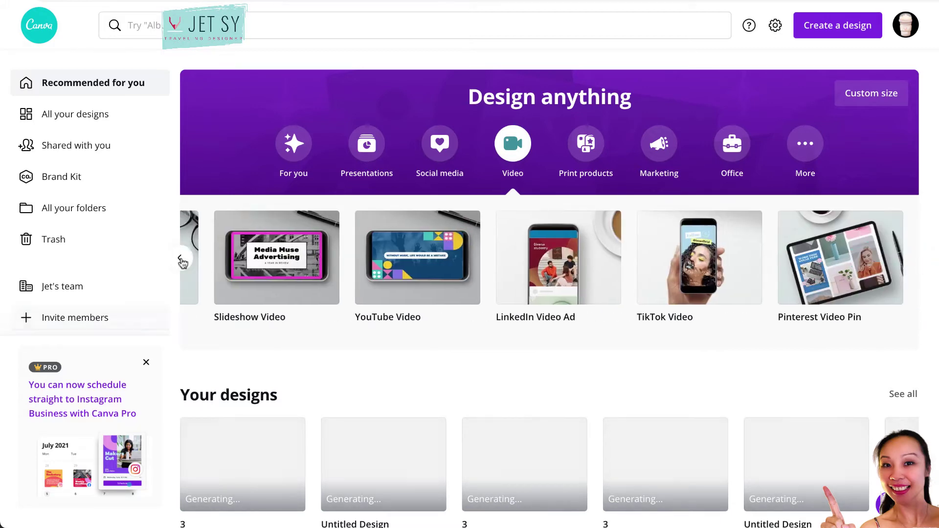
click(182, 260)
click(182, 260)
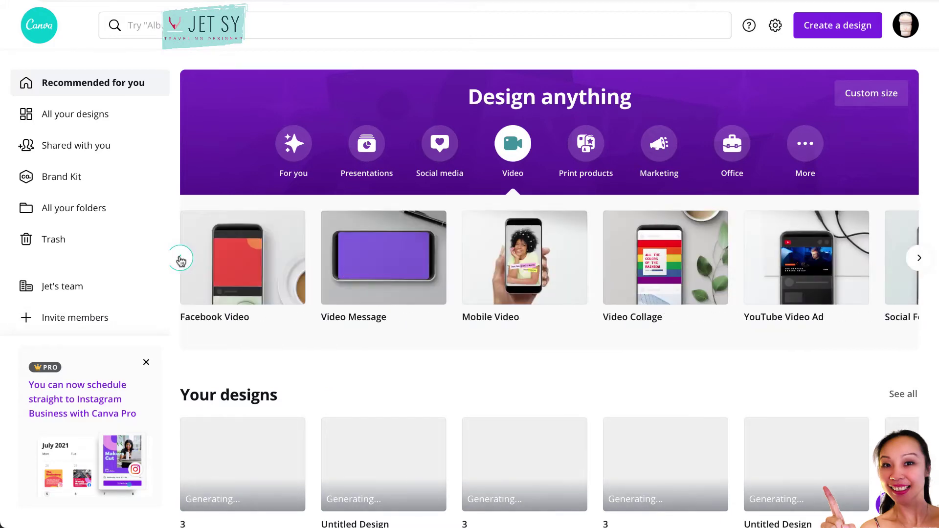
click(181, 260)
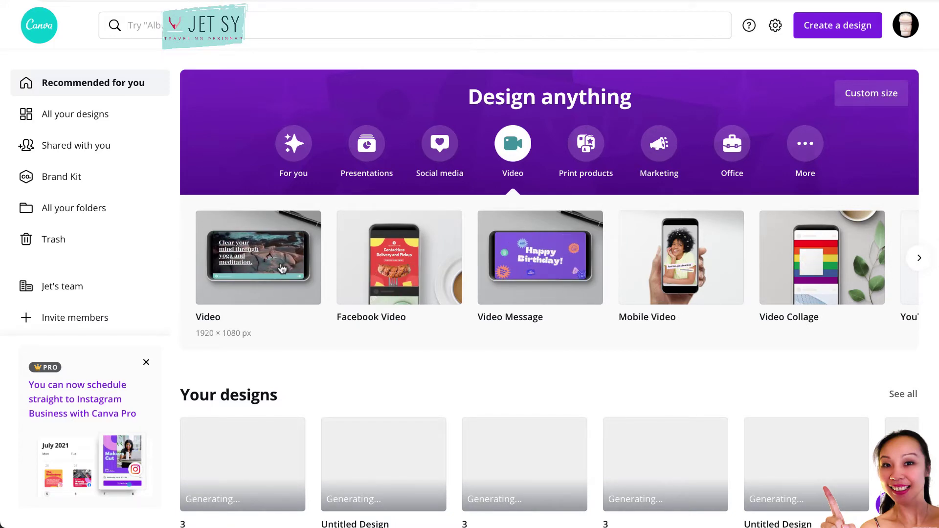
click(246, 260)
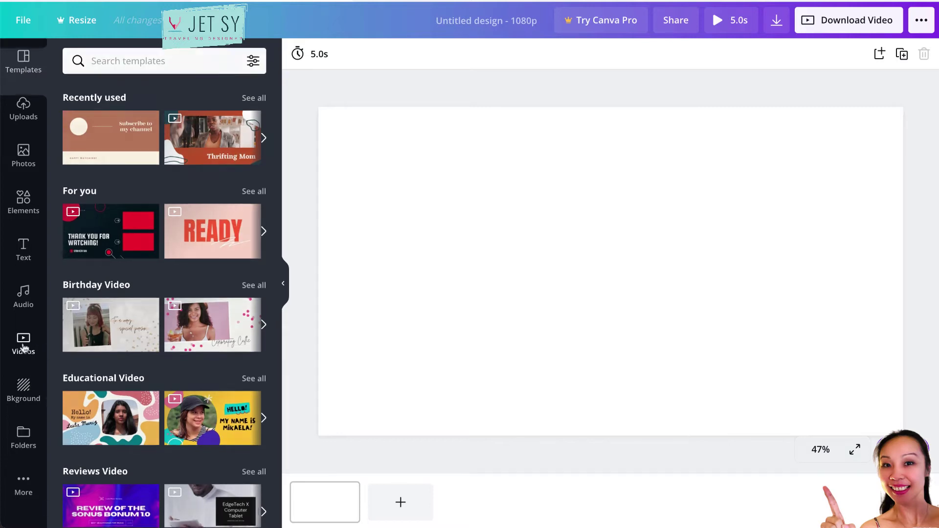
Search stock videos for 'light old film' and add the grey 30-second film clip.
click(23, 343)
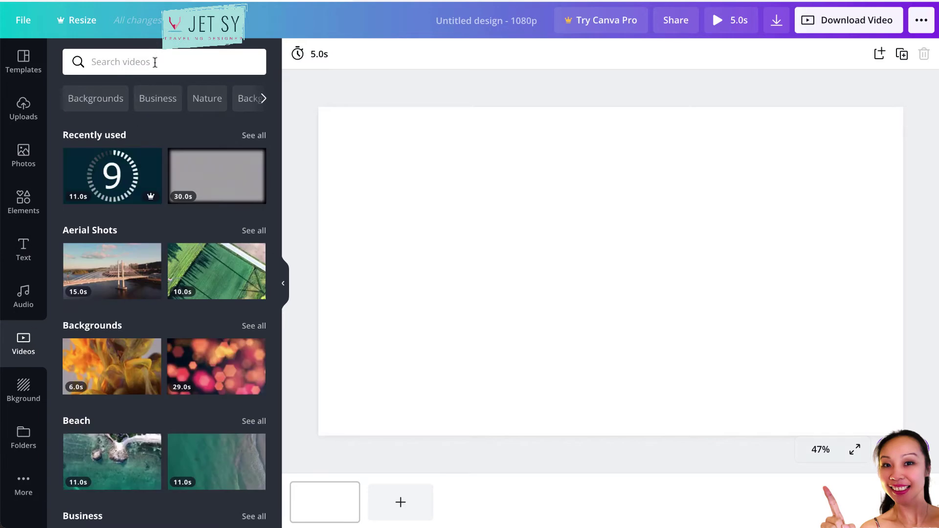
click(155, 62)
text(LIGHT OL)
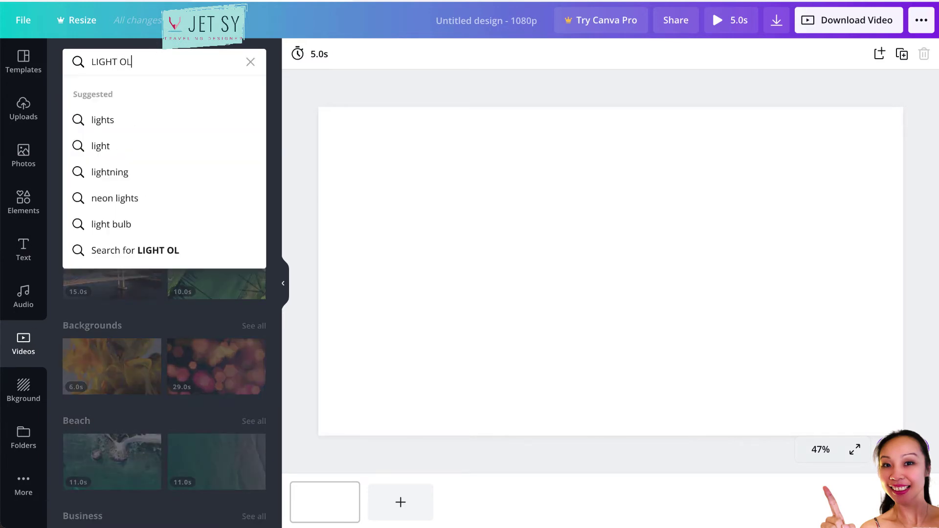
text(D)
key(Down)
key(Return)
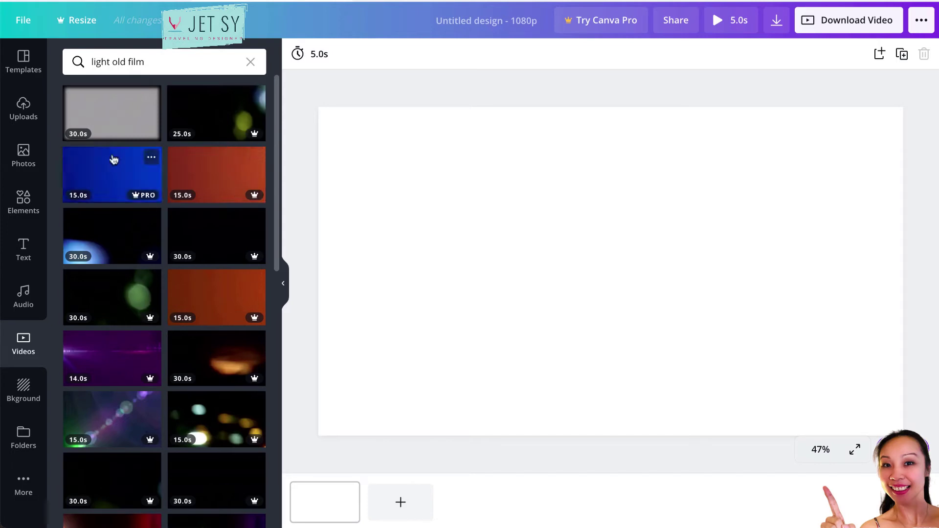
click(120, 115)
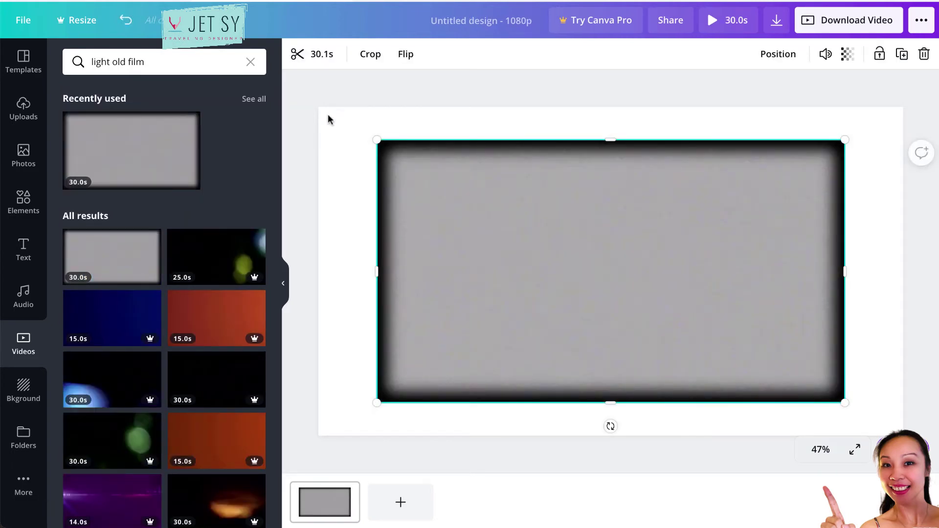
Stretch the clip to cover the whole page and trim it to about 1.5 seconds.
drag(323, 110, 319, 107)
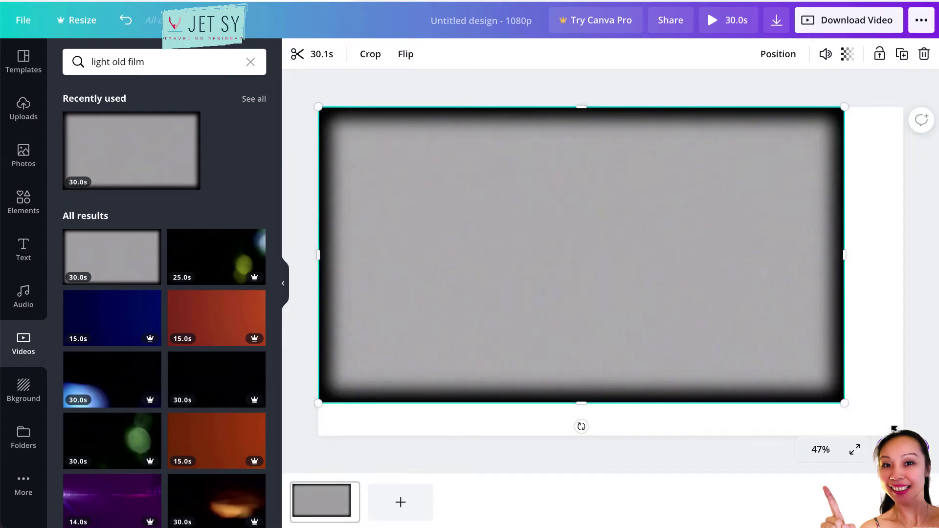
drag(894, 429, 902, 435)
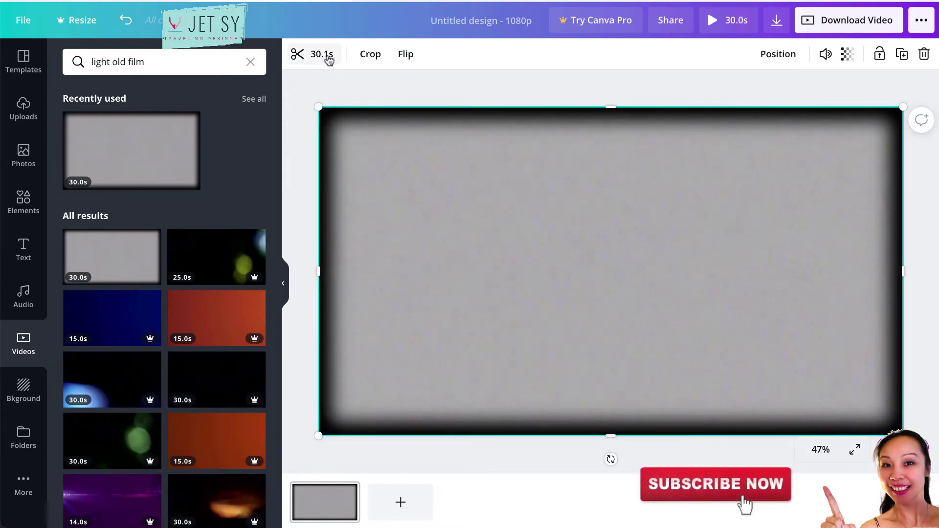
click(323, 55)
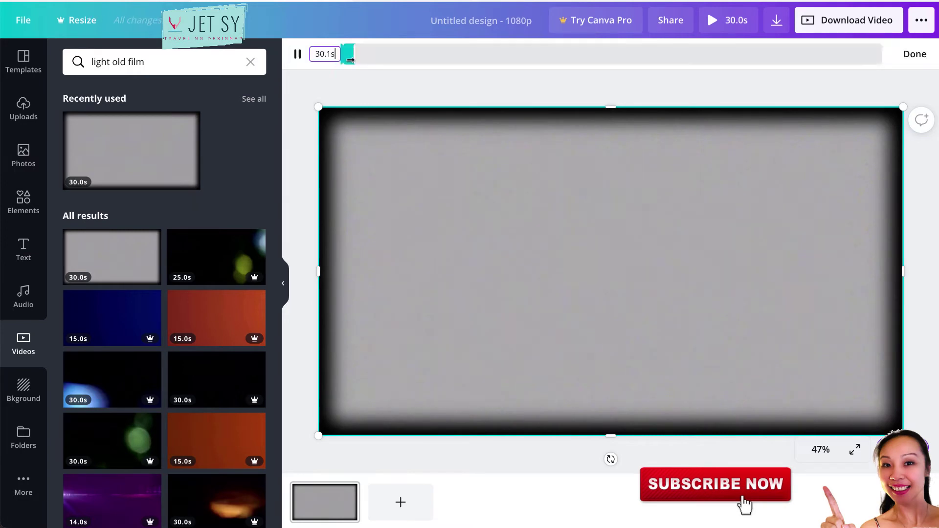
drag(888, 54, 386, 47)
Finish the clip trim and add a text box with font size 400.
click(436, 83)
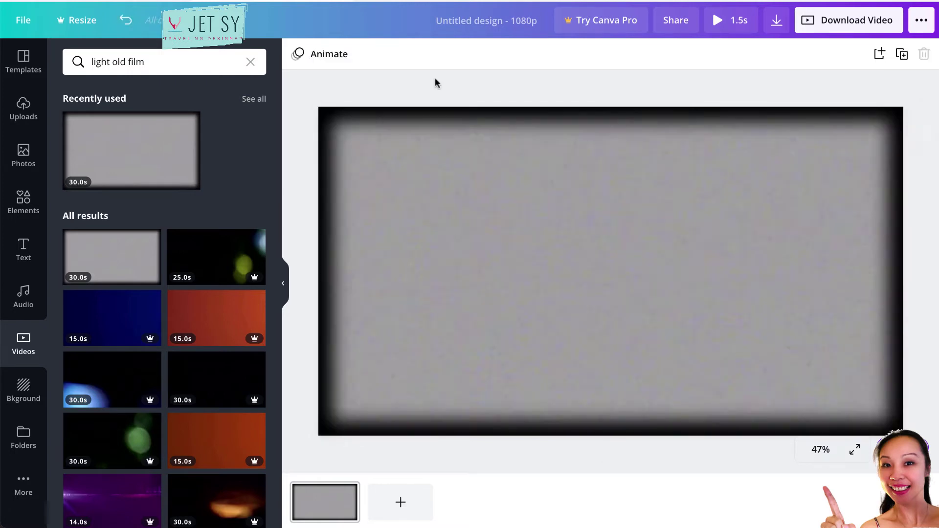
key(t)
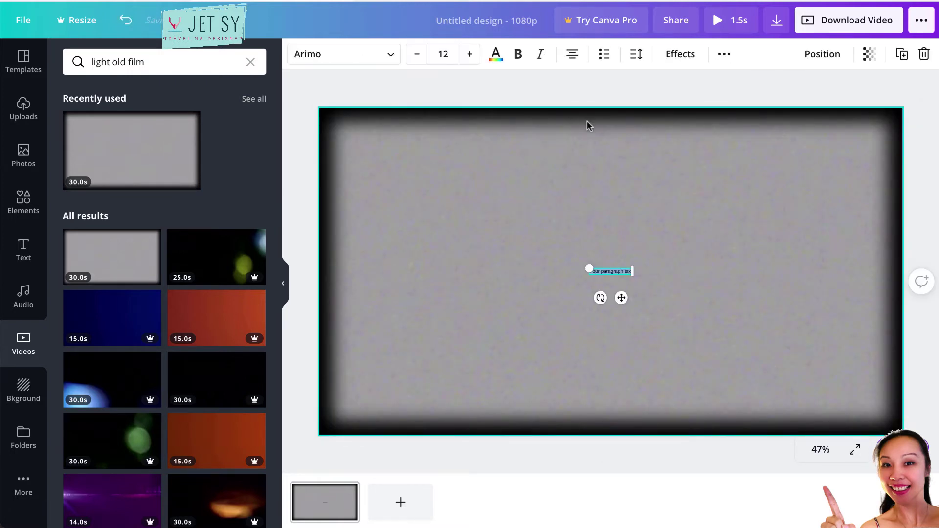
click(444, 54)
click(448, 51)
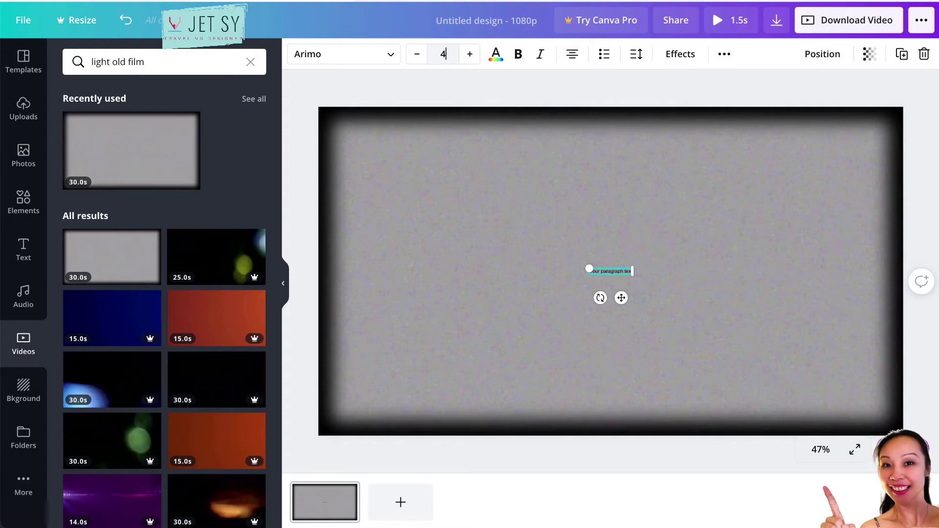
text(400)
key(Return)
Replace the text with 3, centre it on the page and set it in Archivo Black.
click(459, 193)
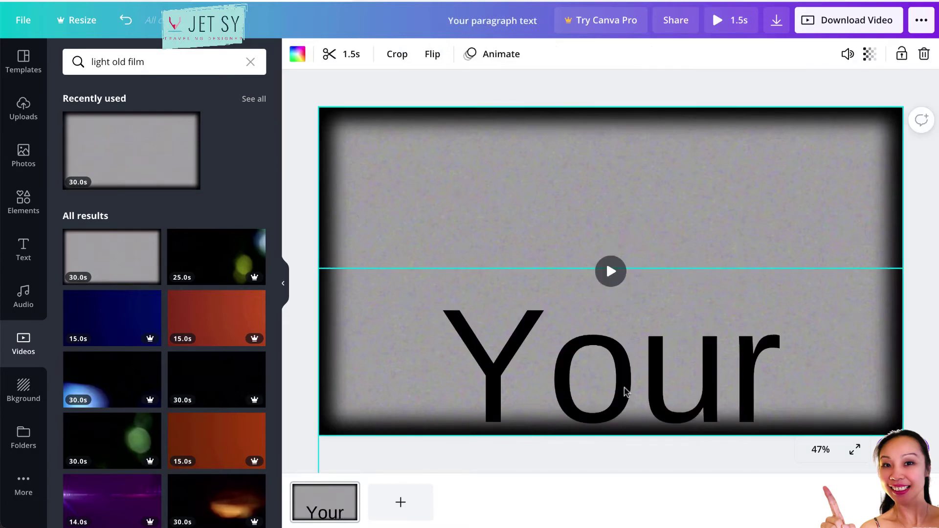
double_click(636, 408)
text(3)
click(679, 362)
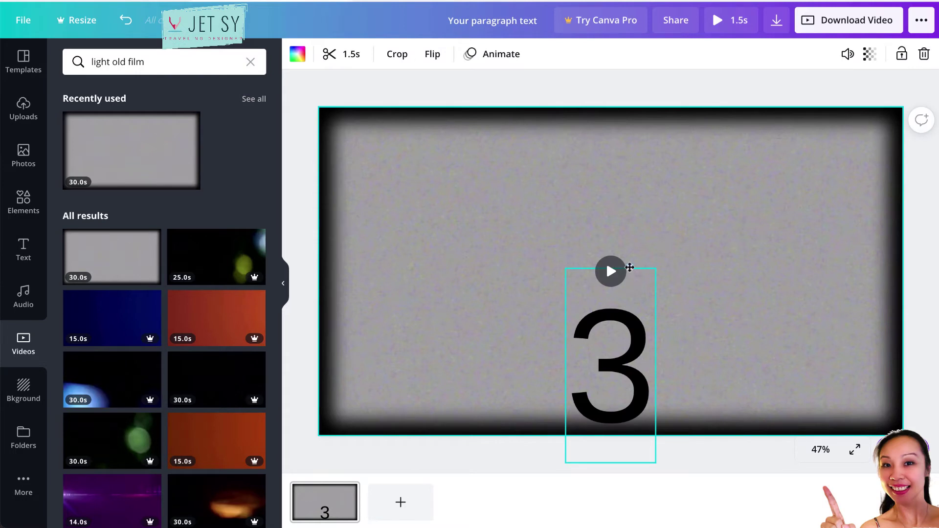
drag(632, 277, 629, 271)
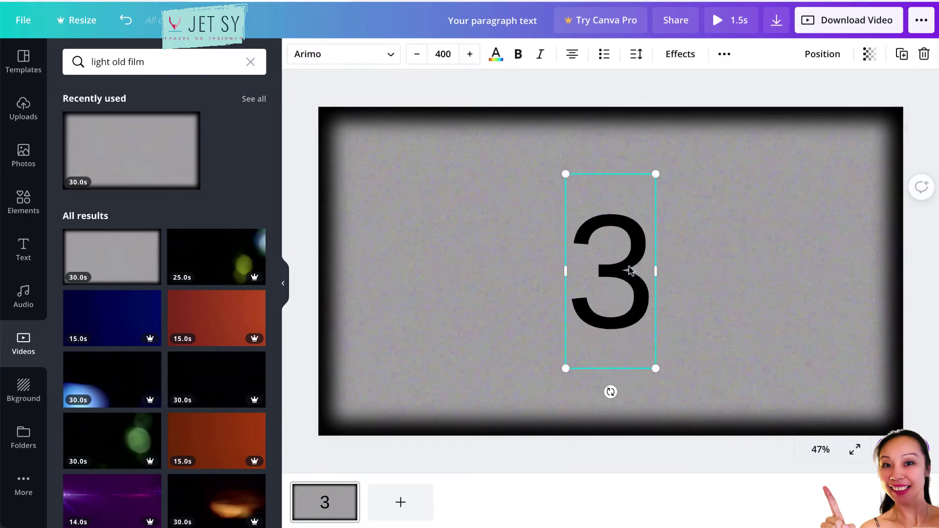
click(390, 56)
click(181, 172)
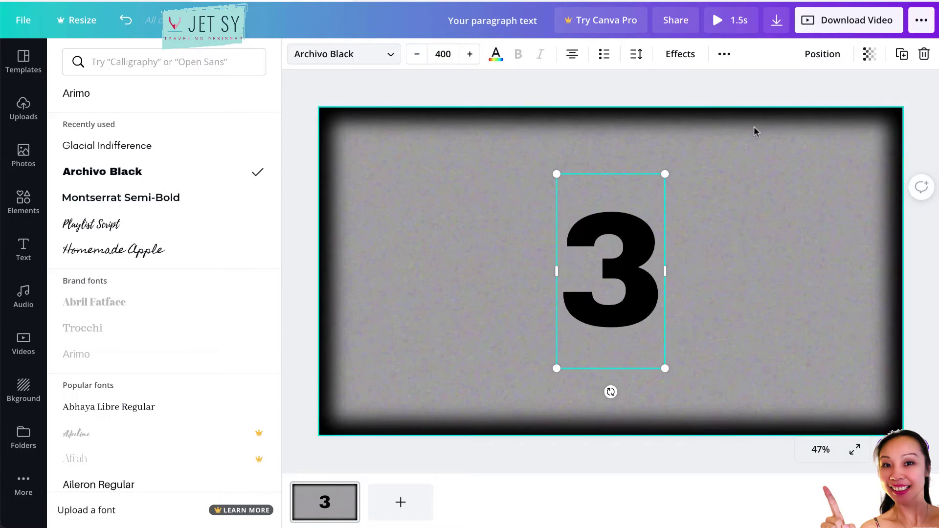
click(774, 89)
click(775, 90)
Duplicate the page twice, changing the number to 2 and then to 1.
click(901, 52)
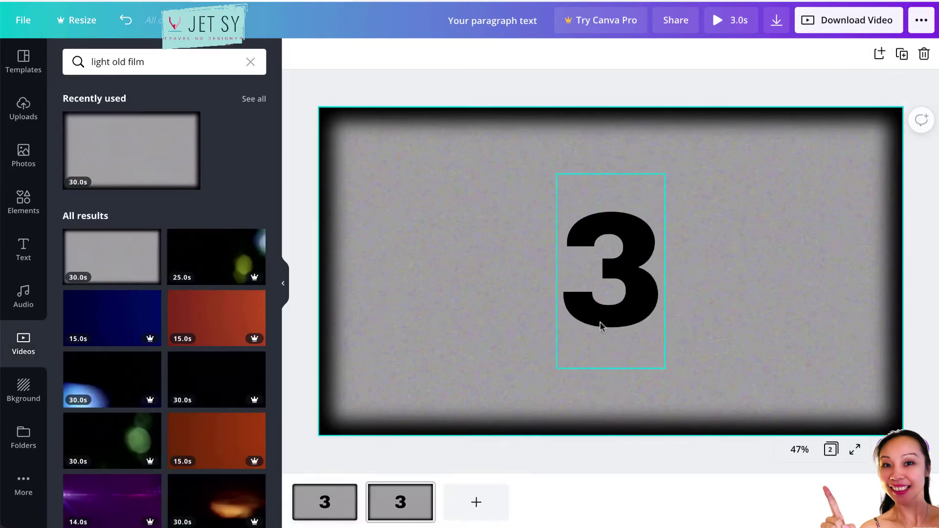
double_click(597, 312)
text(2)
click(774, 89)
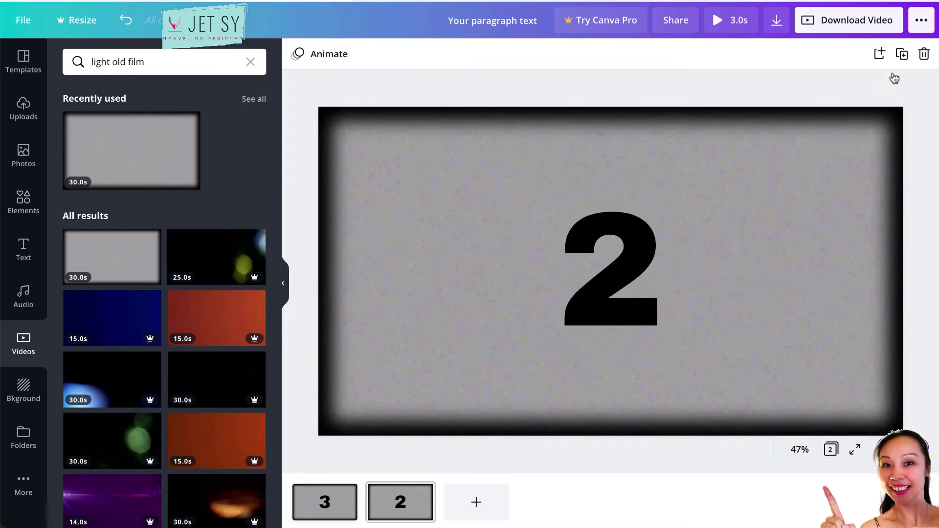
click(901, 53)
click(596, 263)
double_click(597, 264)
text(1)
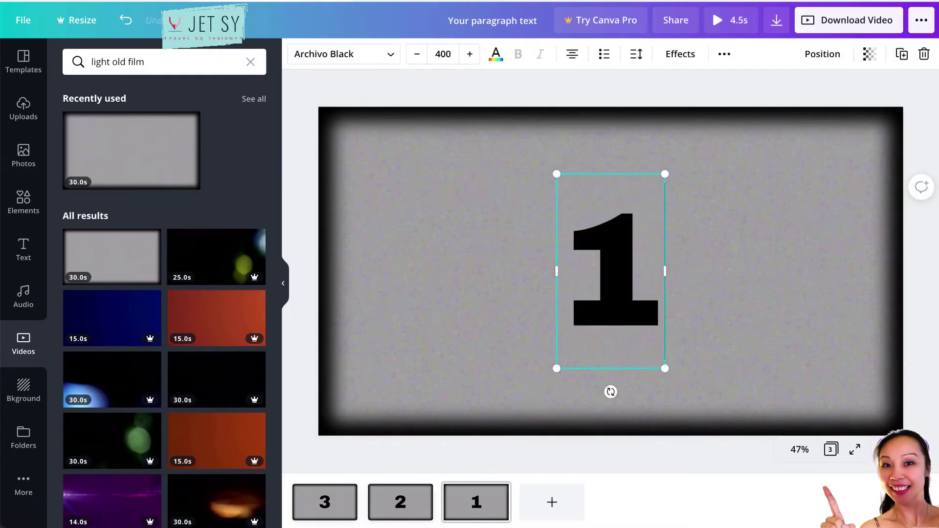
click(861, 76)
Duplicate the 1 page and change its number to 0.
click(902, 55)
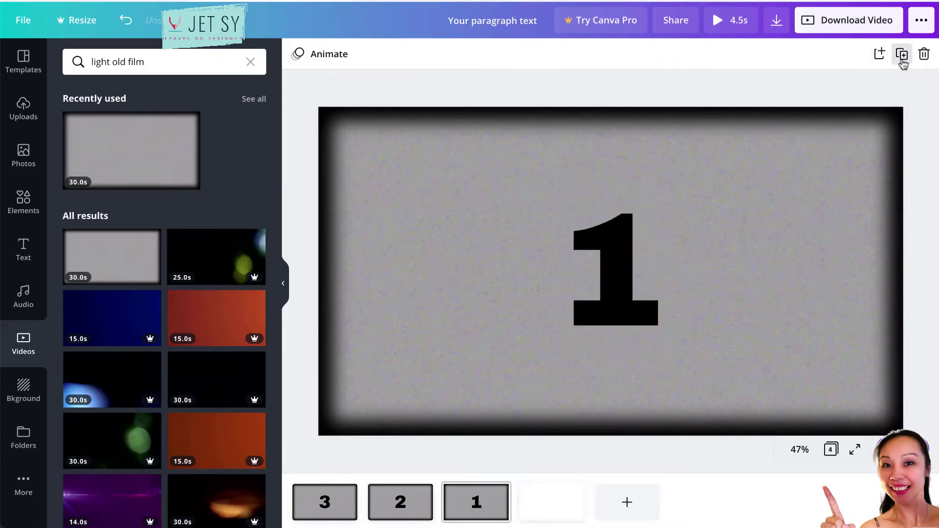
click(618, 336)
double_click(618, 332)
text(0)
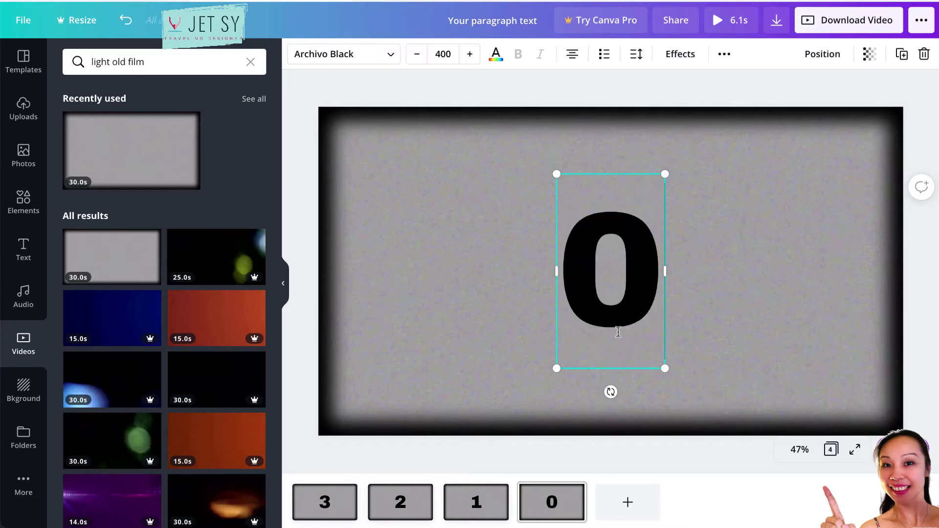
click(588, 99)
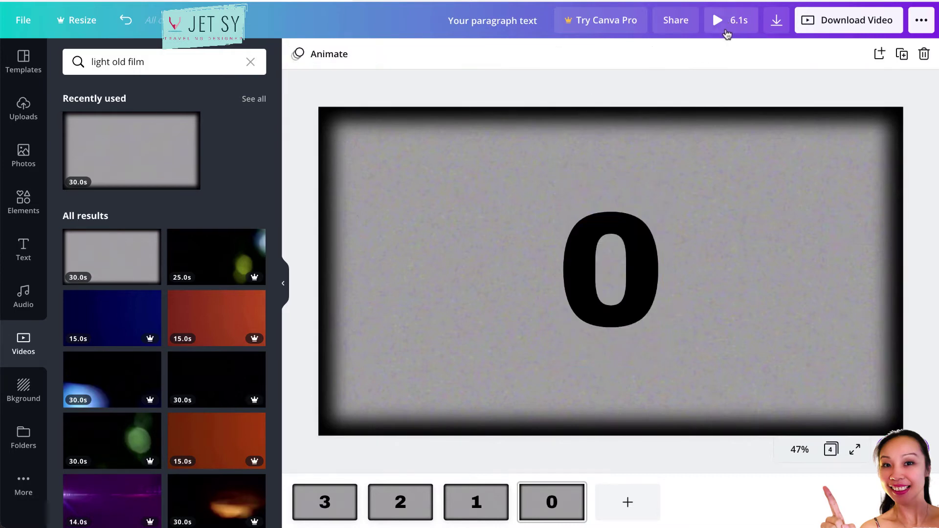
click(732, 22)
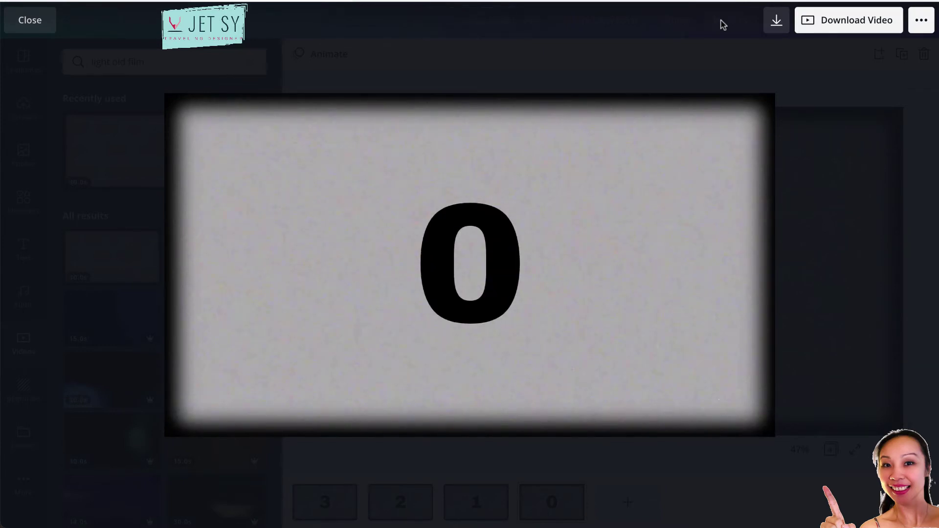
click(37, 30)
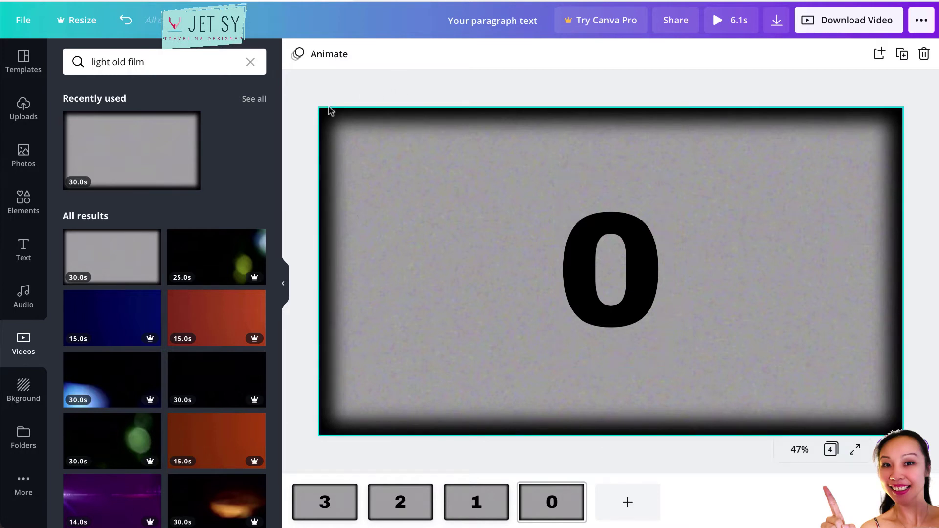
Apply the Fade page animation to all four pages and preview the countdown full screen.
click(330, 59)
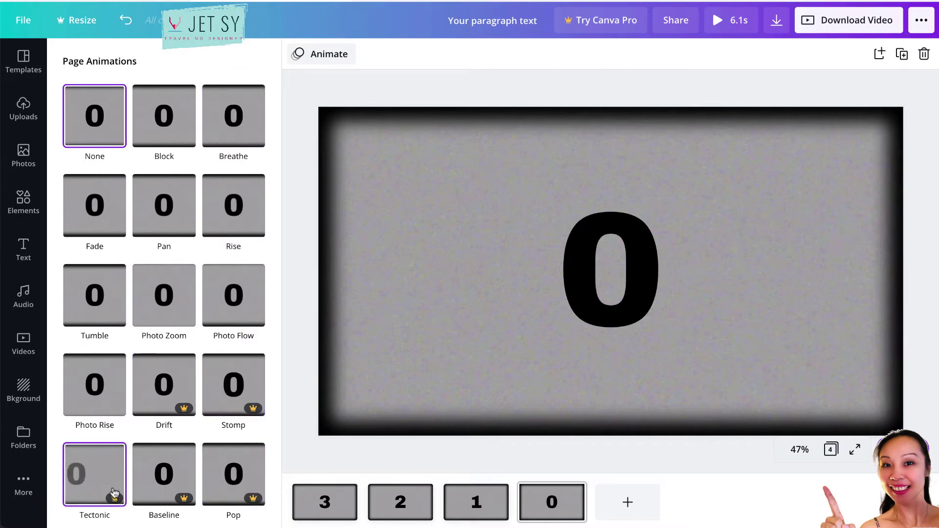
scroll(254, 498, down, 1)
scroll(254, 497, down, 2)
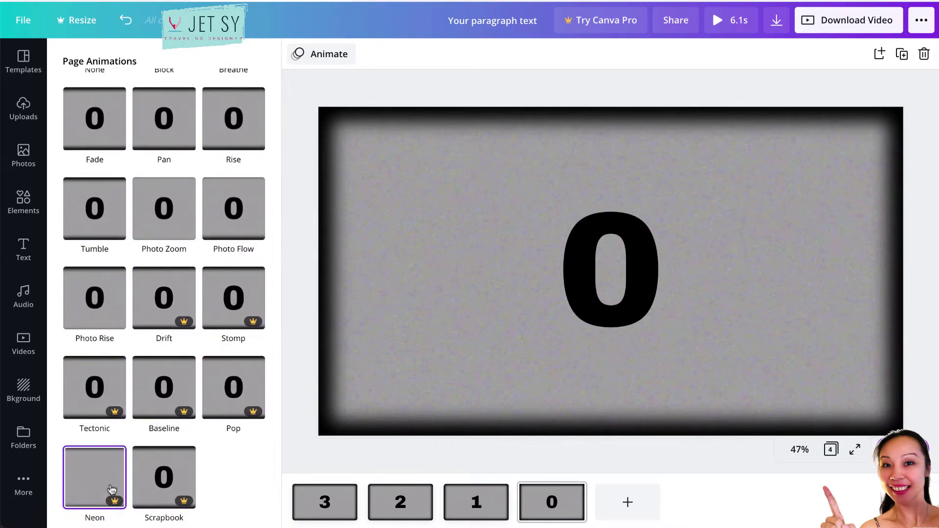
scroll(247, 326, up, 2)
scroll(247, 327, up, 1)
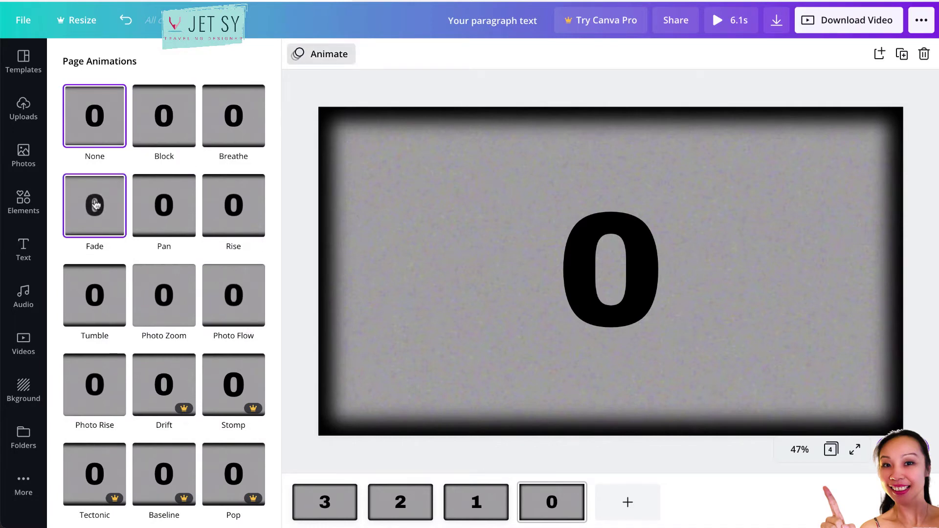
click(96, 206)
scroll(95, 204, down, 5)
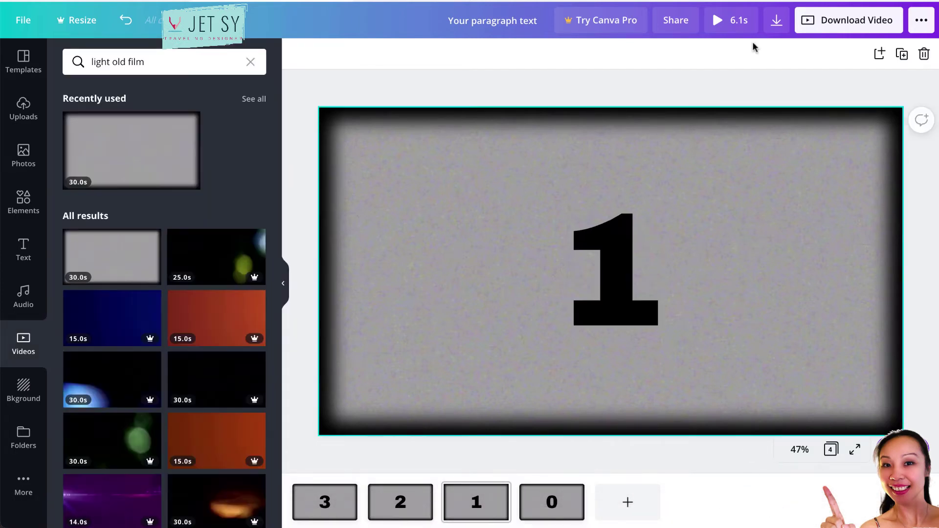
click(722, 23)
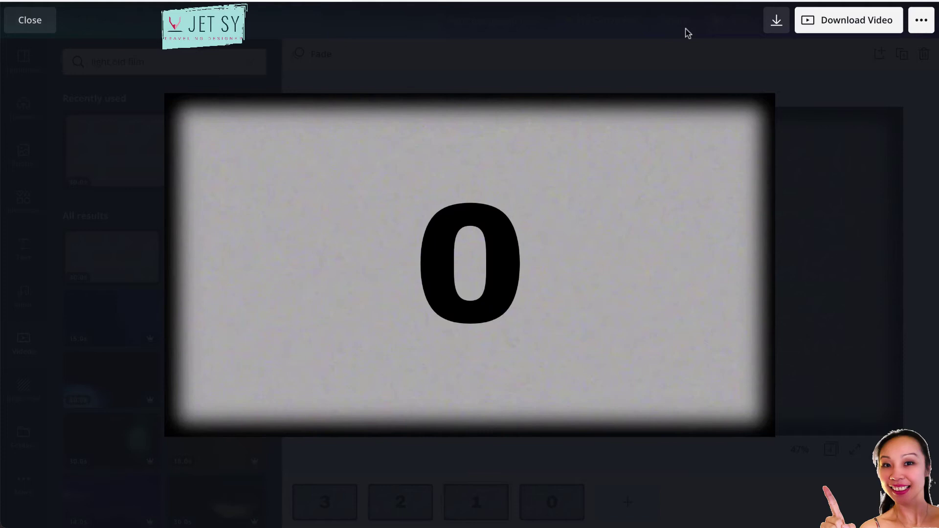
click(30, 22)
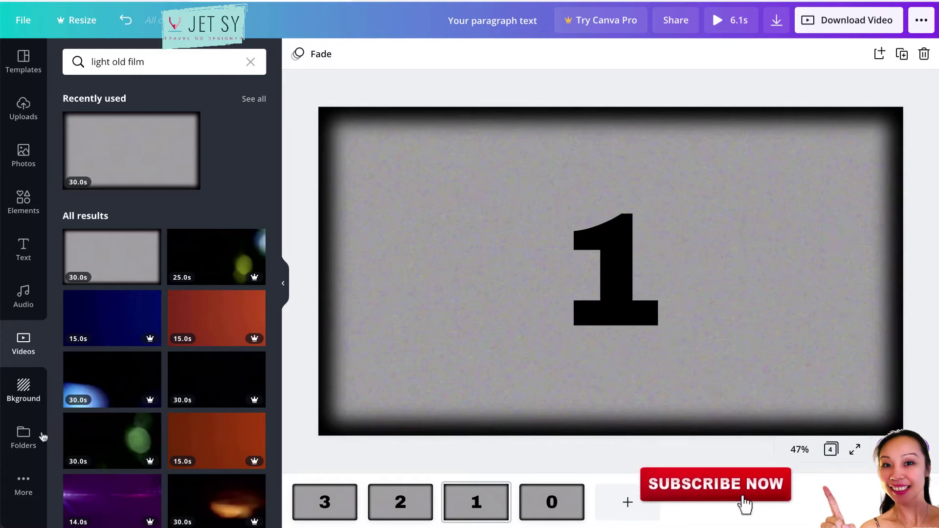
Add the Happy Whistling Ukulele track from the Audio library to the design.
click(30, 293)
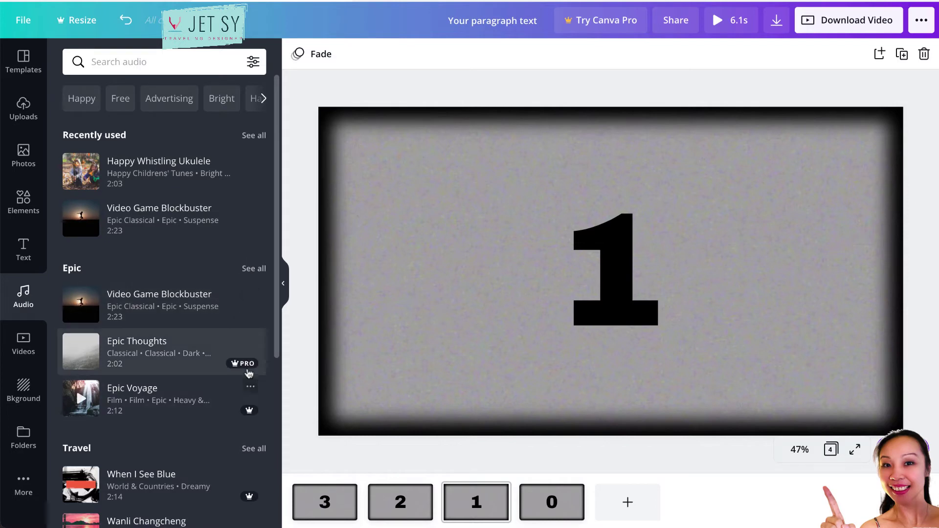
mouse_move(239, 371)
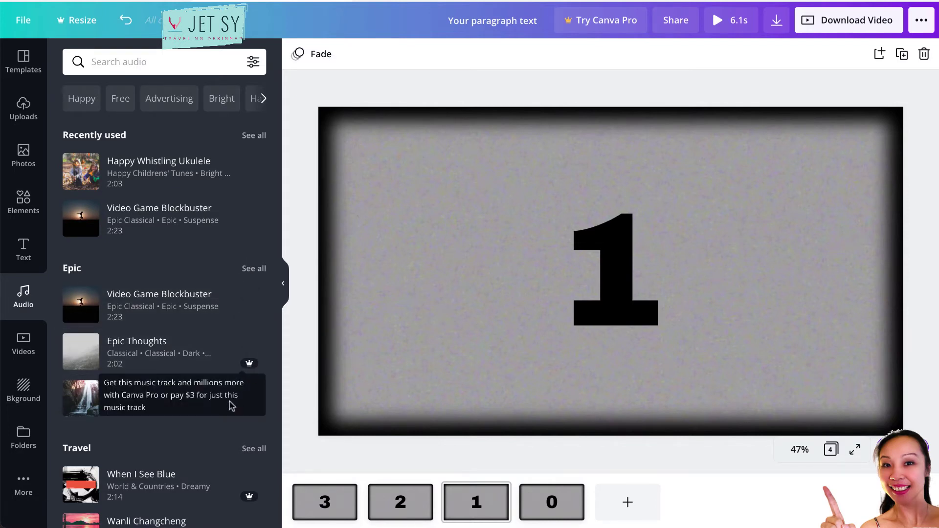
scroll(229, 431, down, 5)
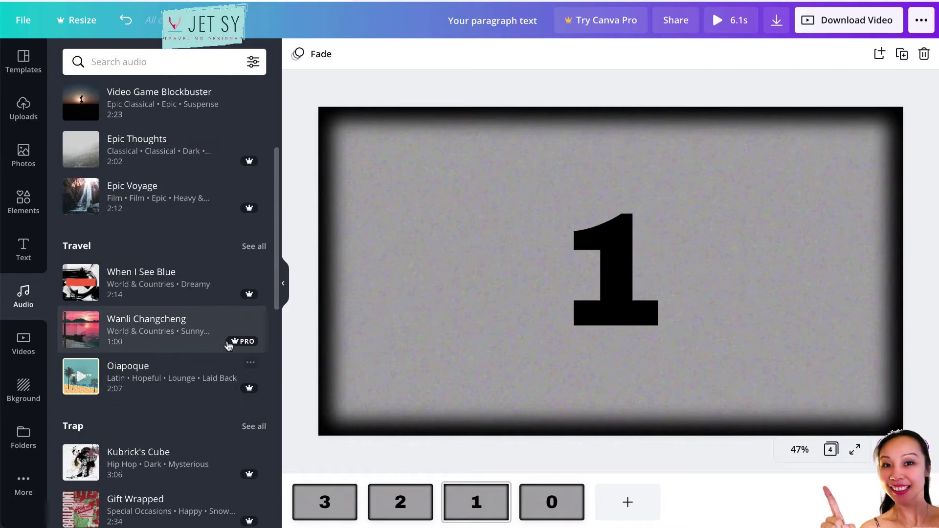
scroll(228, 346, down, 3)
scroll(228, 346, up, 8)
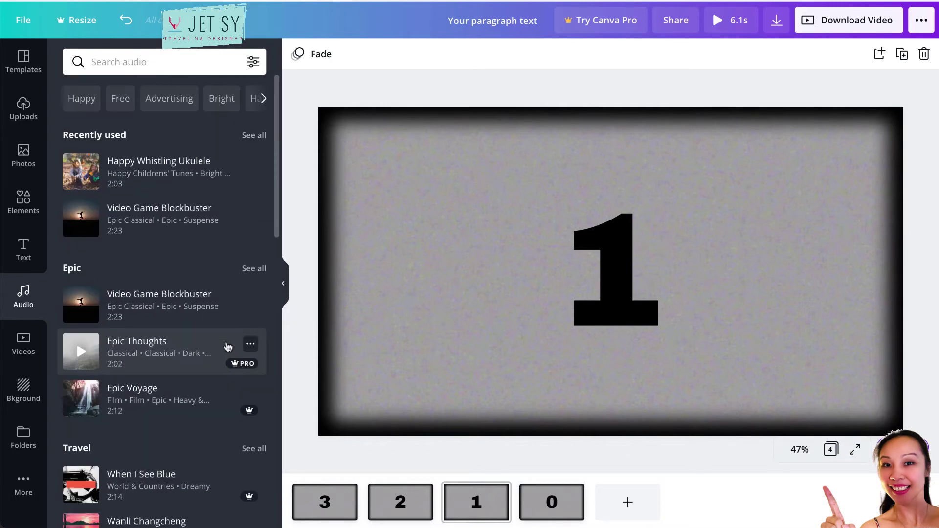
scroll(228, 343, down, 15)
scroll(227, 336, up, 3)
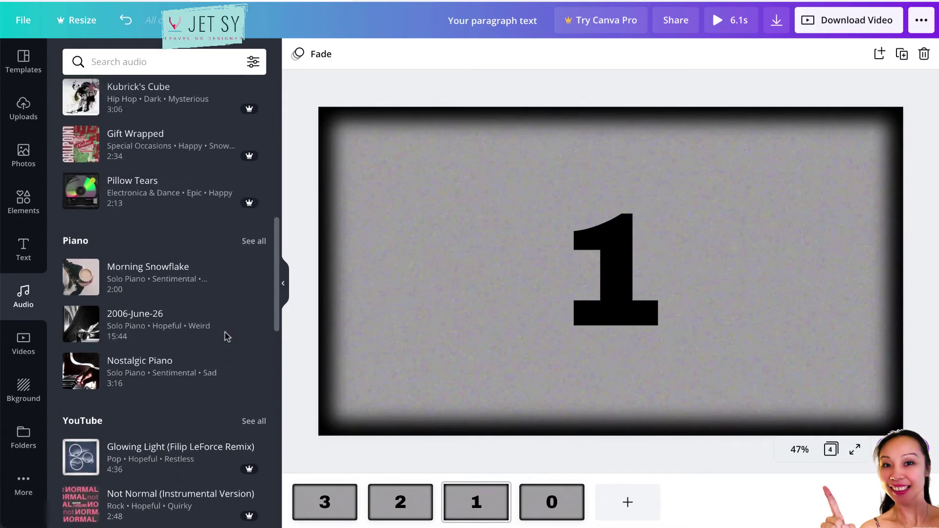
scroll(227, 337, up, 12)
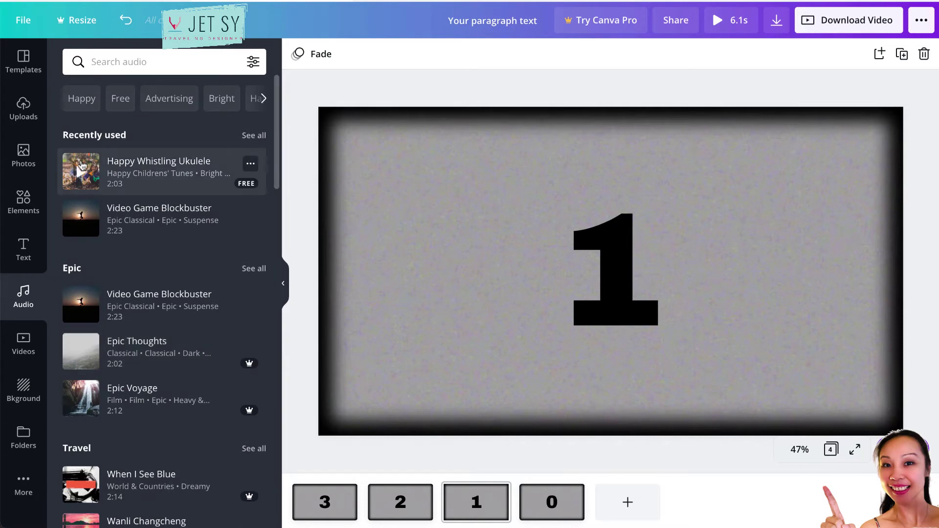
drag(80, 168, 452, 198)
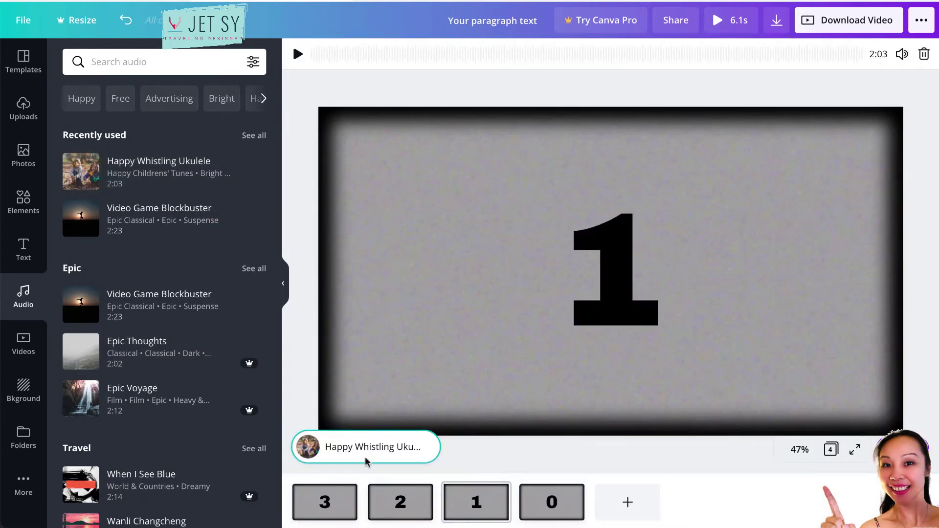
Play the track and preview the countdown with music full screen.
key(space)
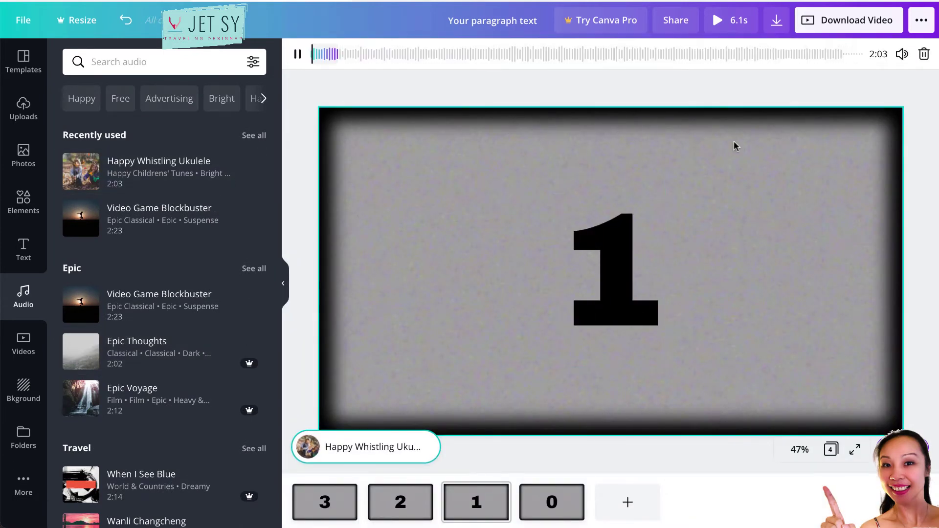
click(718, 25)
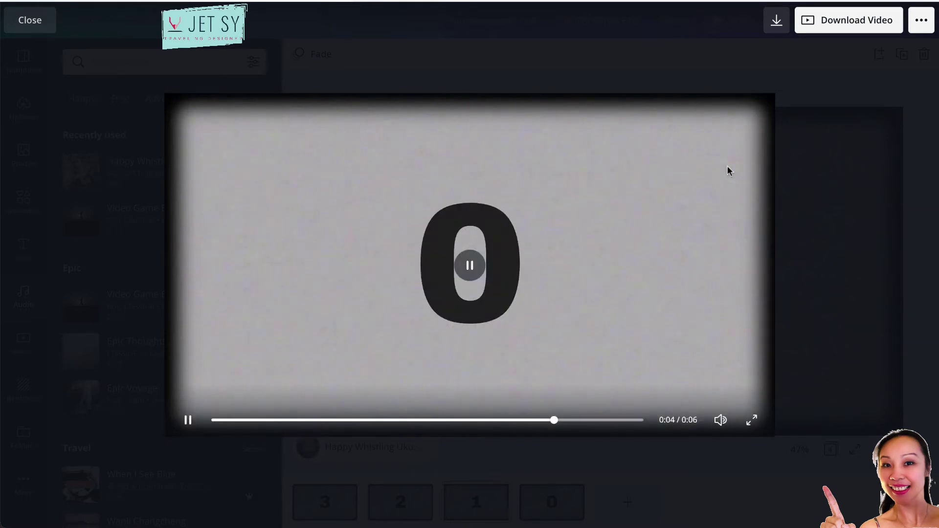
click(37, 24)
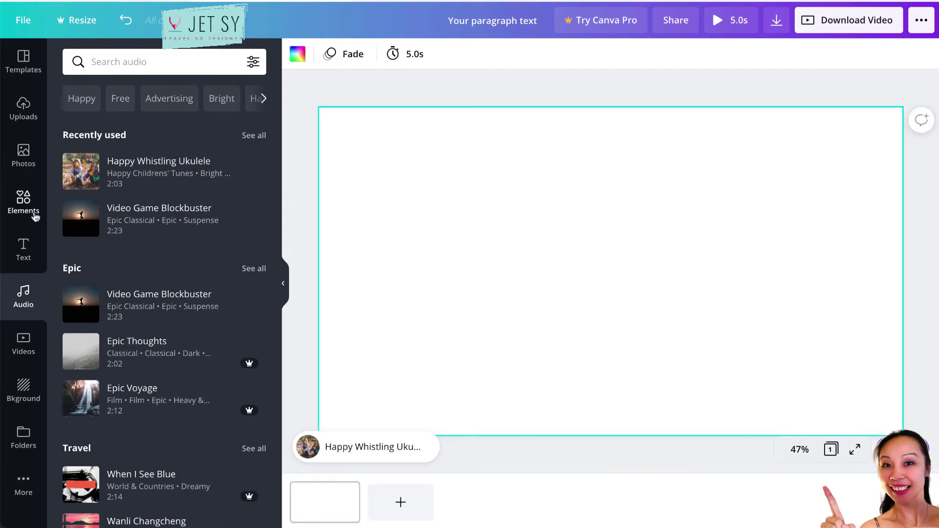
Open a blank single-page design and give it a chevron-pattern background tinted light grey-blue.
click(25, 203)
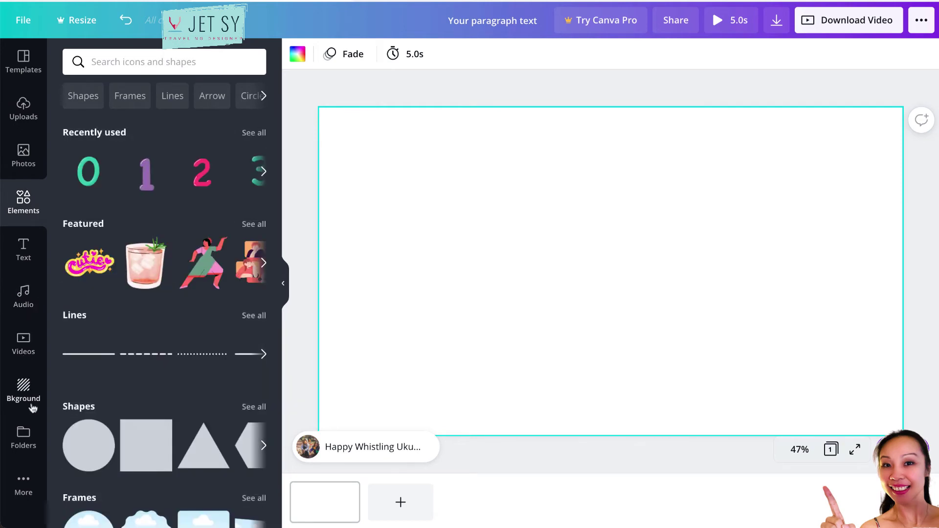
click(32, 408)
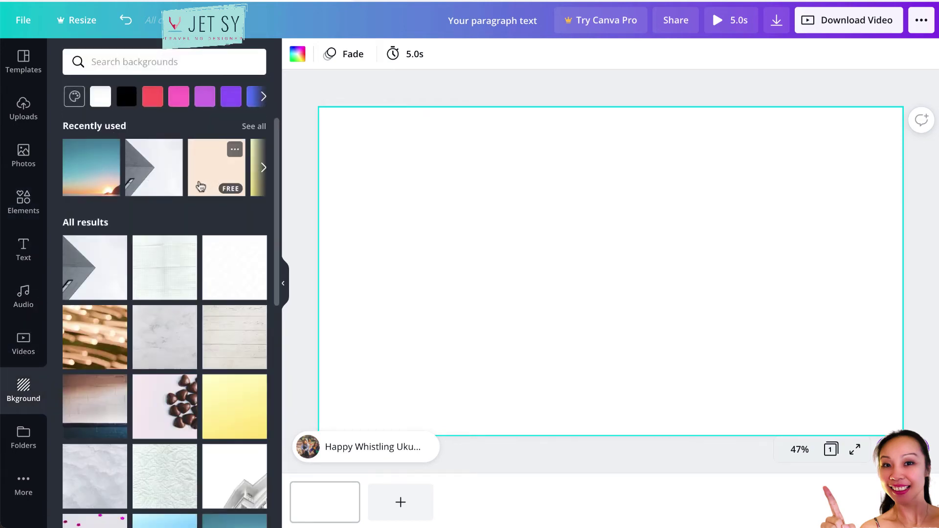
click(232, 193)
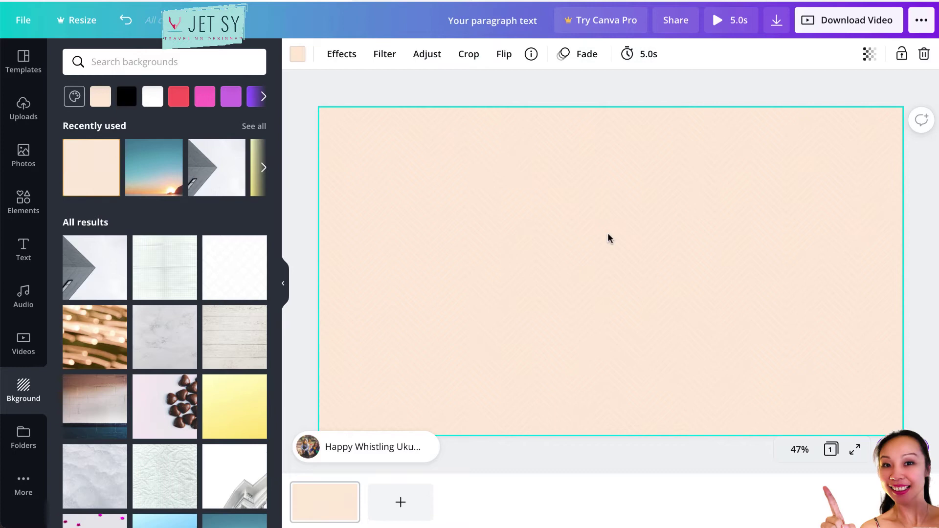
click(301, 60)
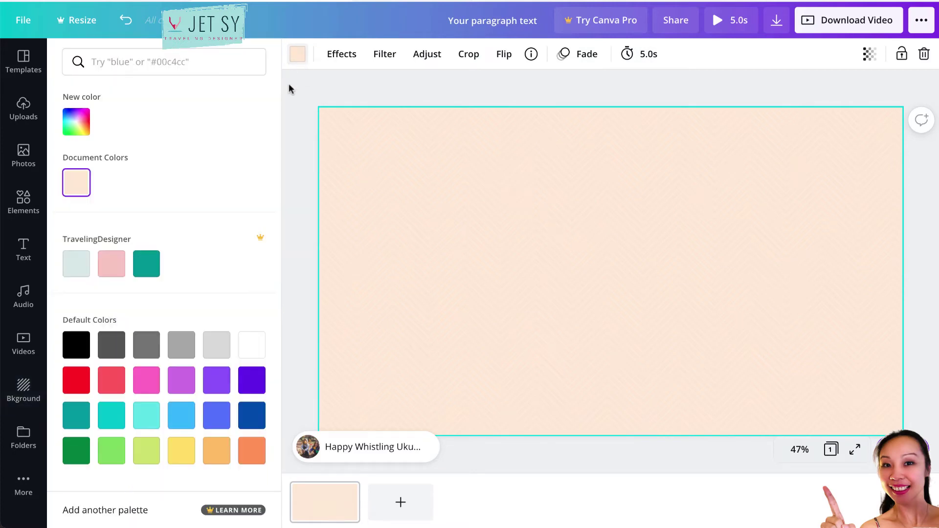
click(141, 270)
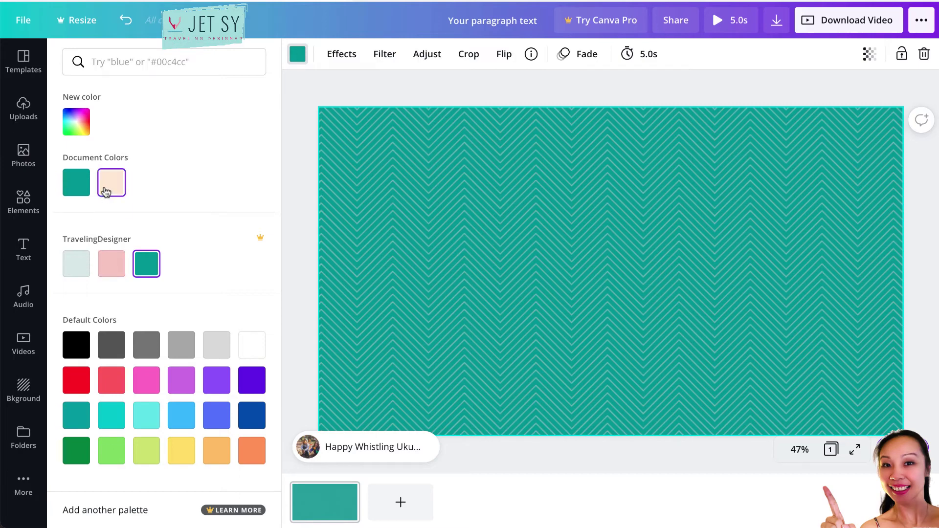
click(85, 266)
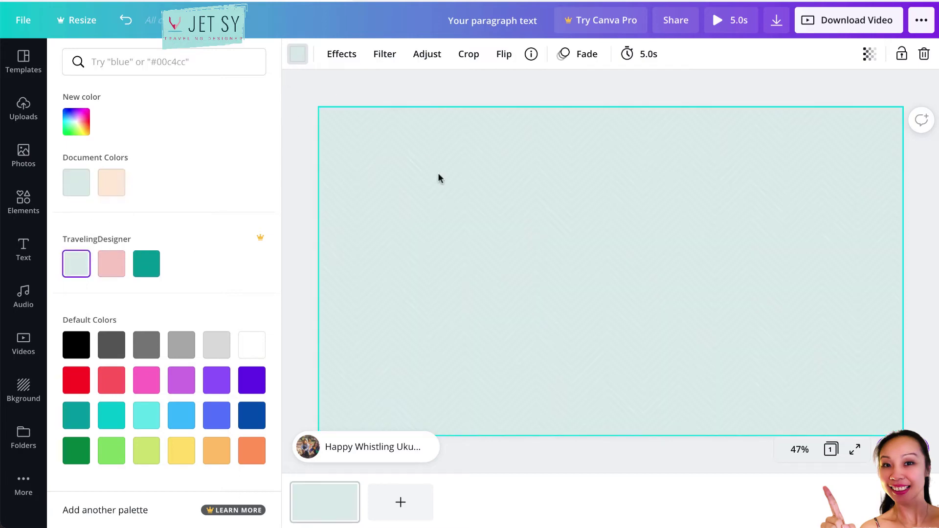
key(Escape)
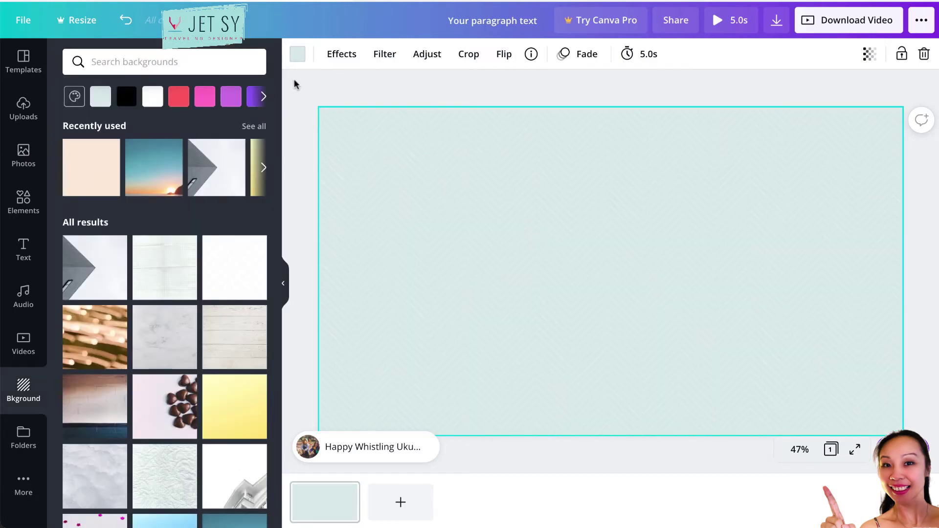
Search elements for 'animated number' and place the green animated 3 sticker centred on the page.
click(21, 208)
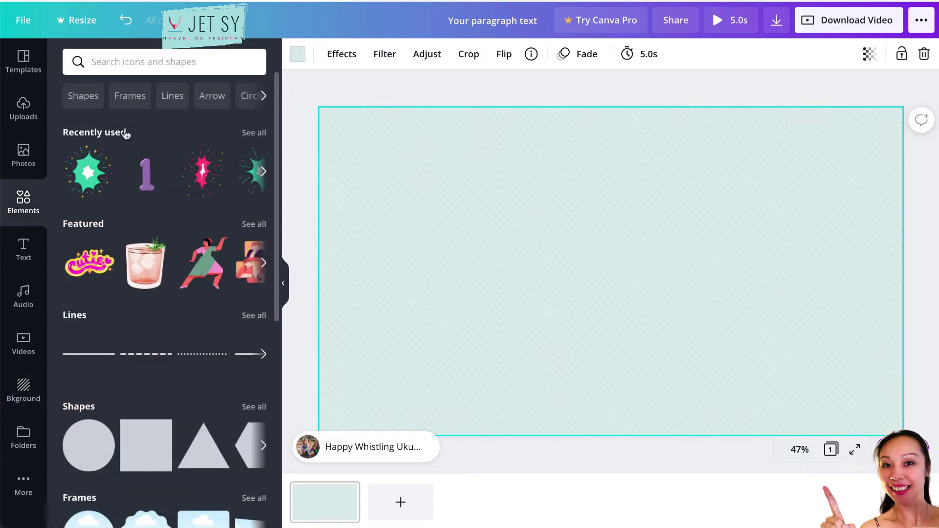
click(126, 61)
text(ANIMATE)
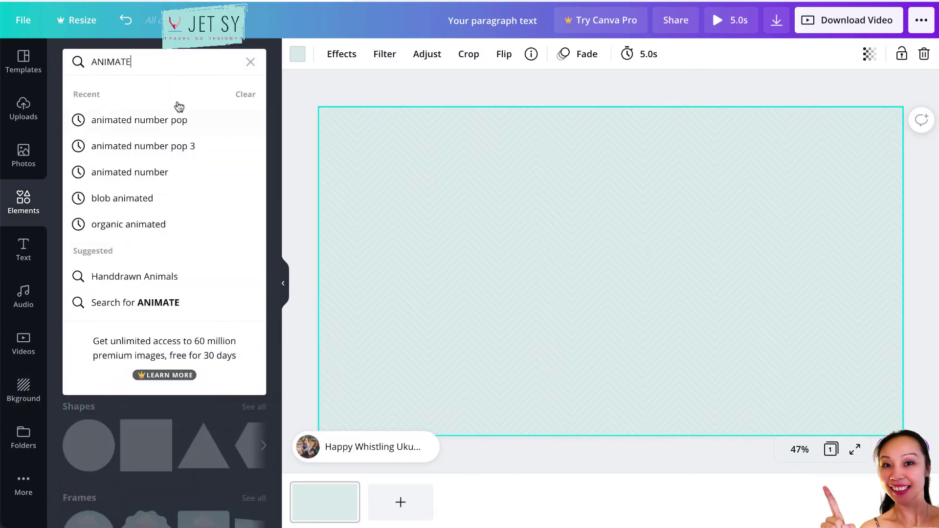
click(175, 172)
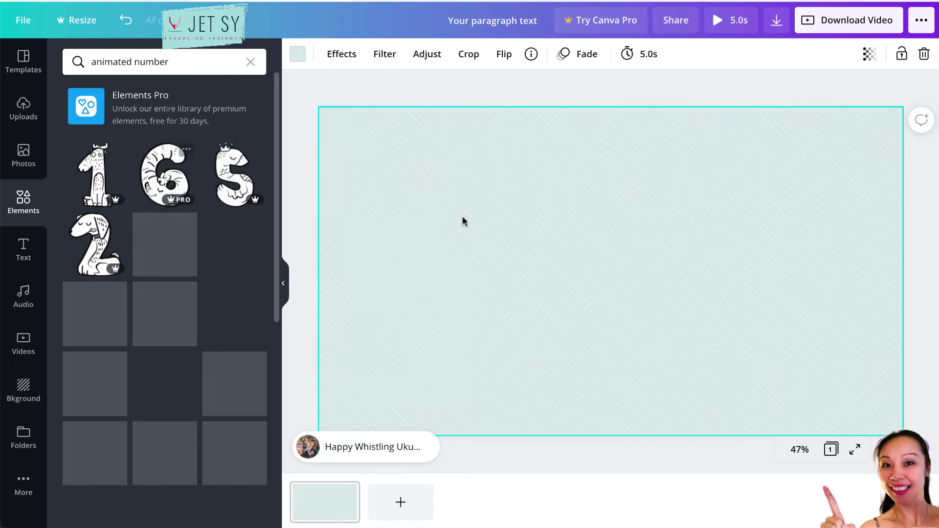
scroll(242, 360, down, 3)
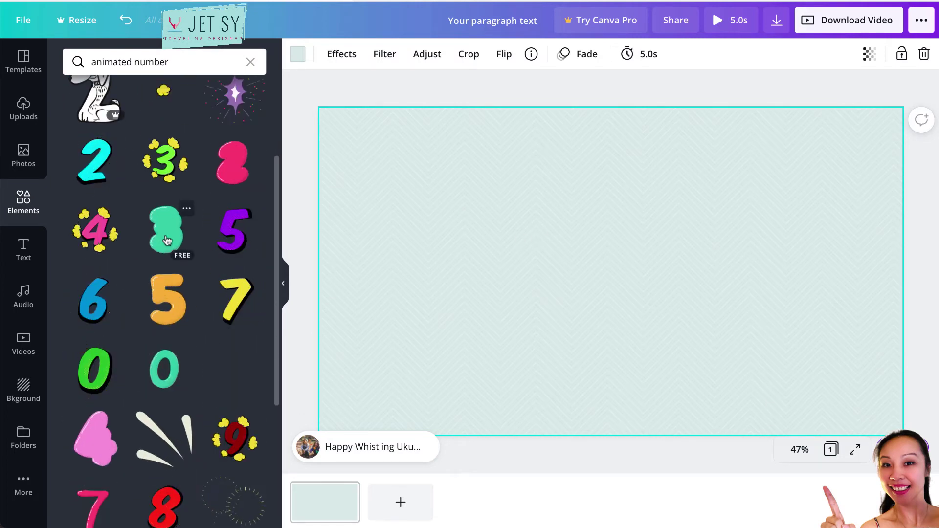
click(167, 241)
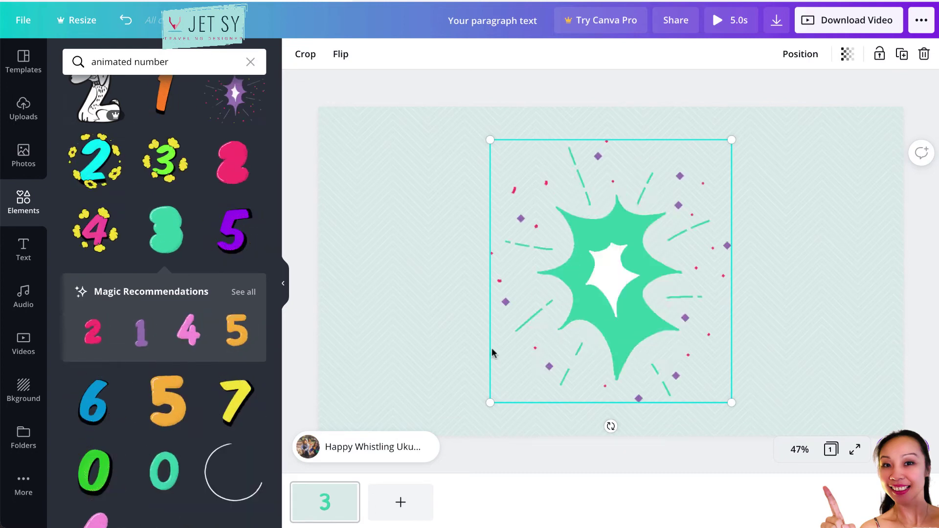
click(524, 448)
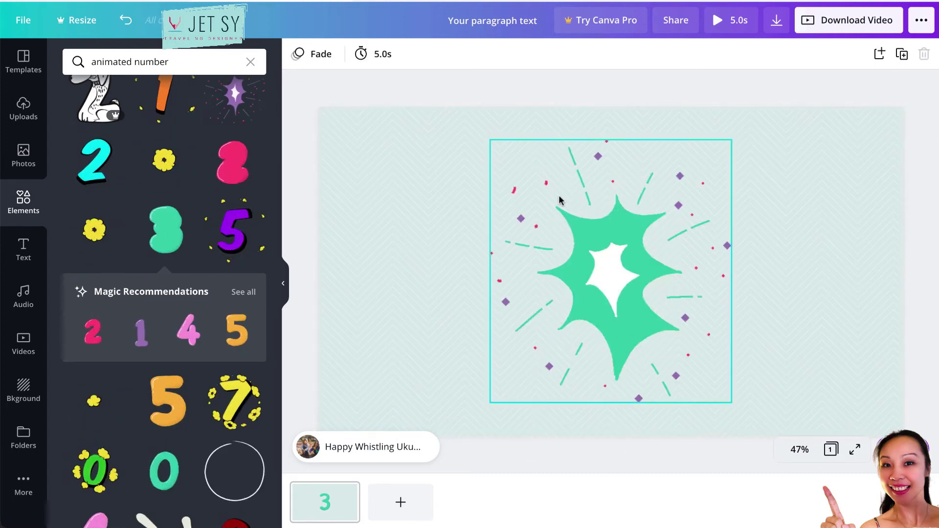
Add a new text box with font size 50 in bold.
key(t)
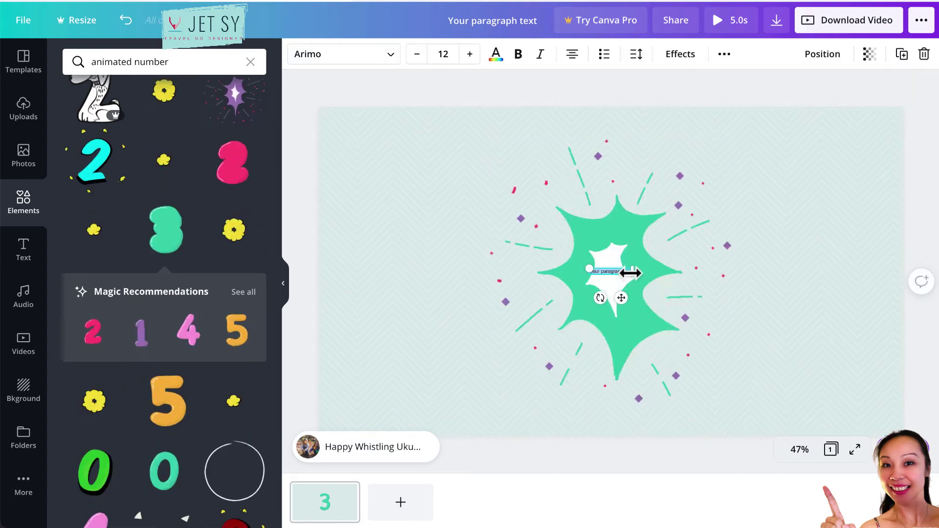
click(470, 54)
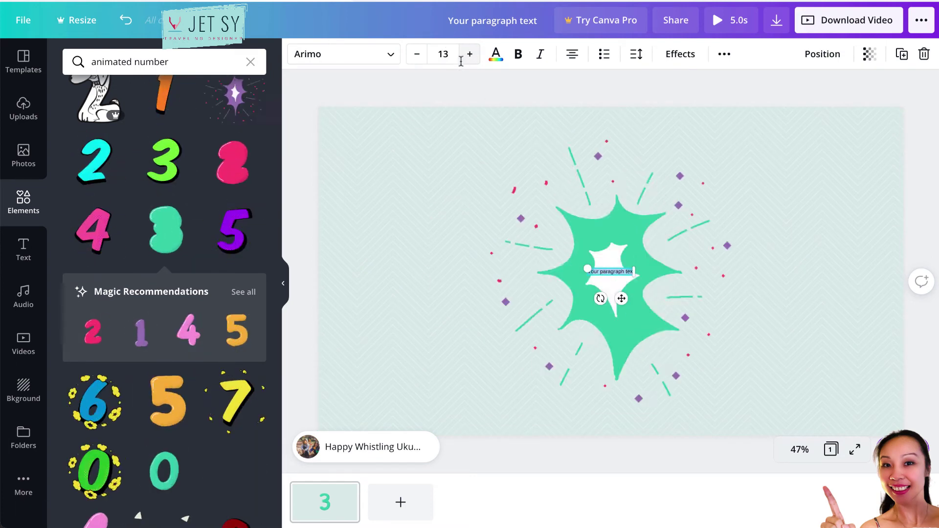
click(443, 54)
text(16)
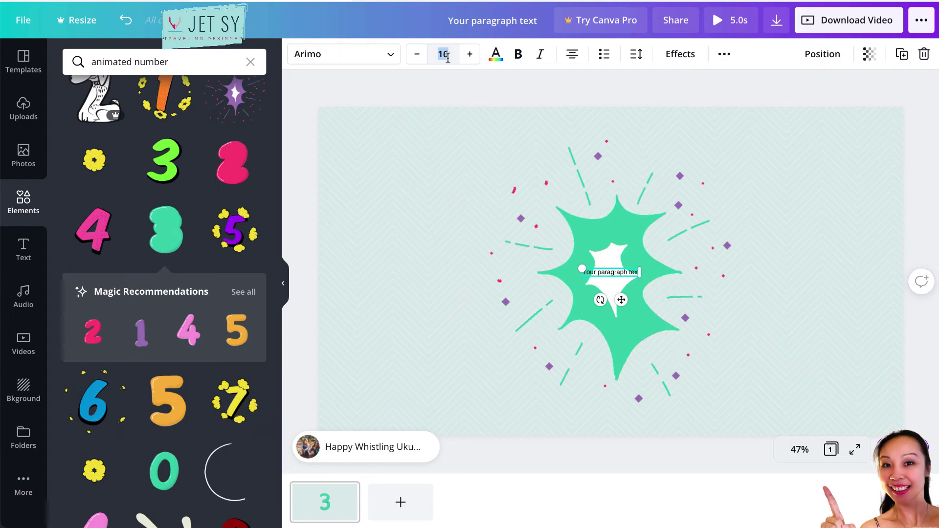
text(50)
key(Return)
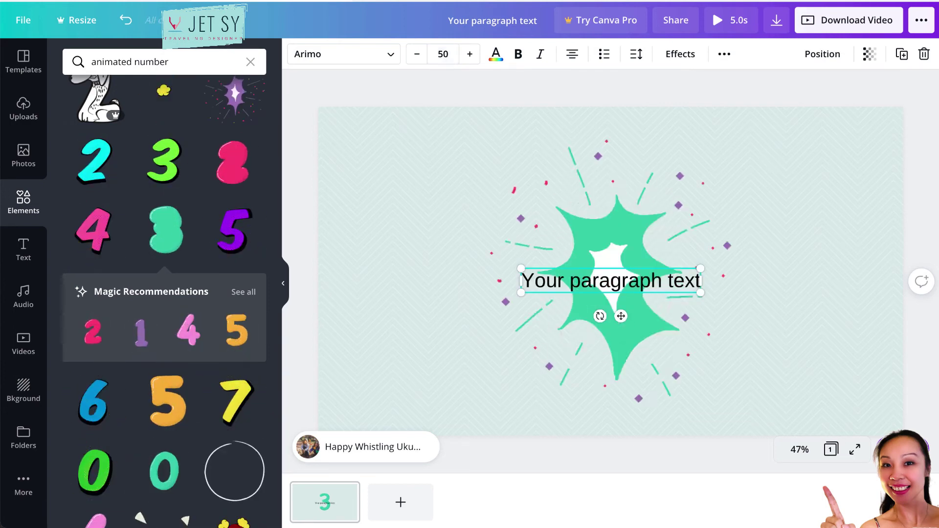
click(518, 53)
Set the URL caption in Glacial Indifference and widen its letter spacing to 97.
click(392, 54)
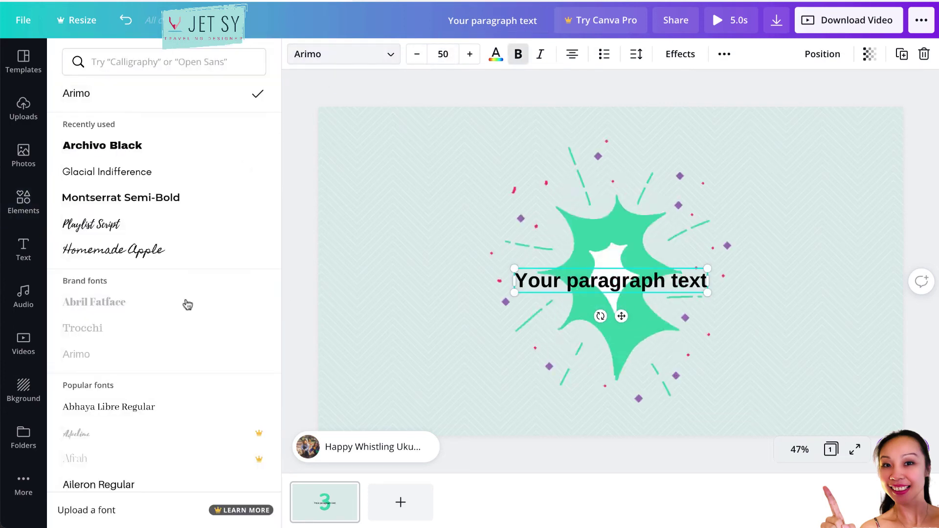
click(142, 172)
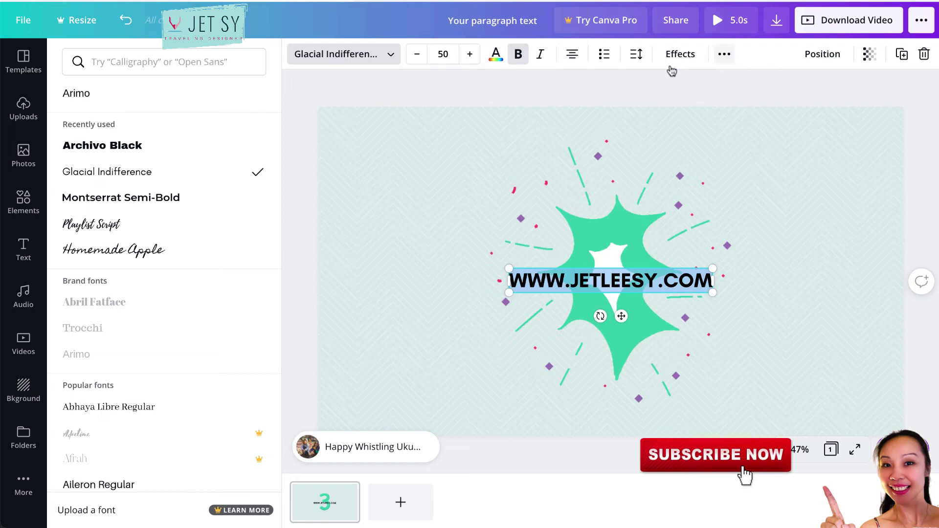
click(641, 56)
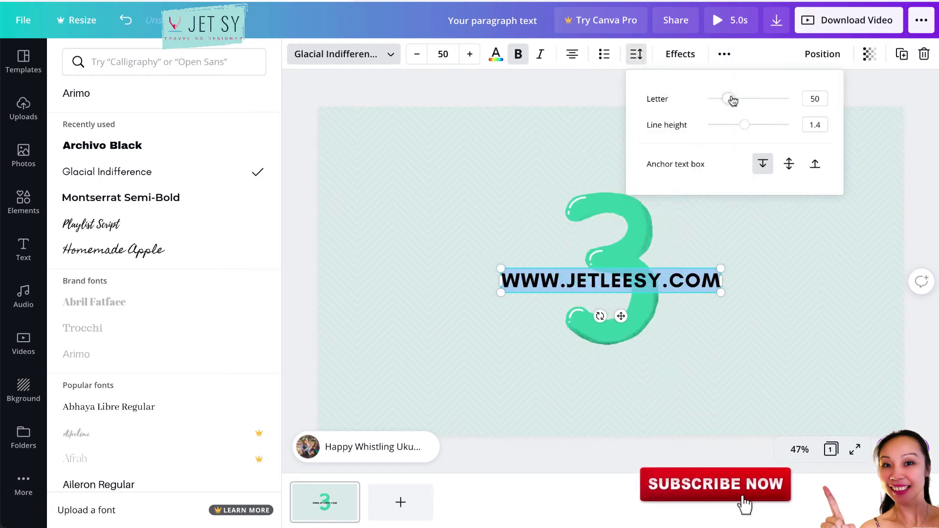
drag(730, 99, 733, 98)
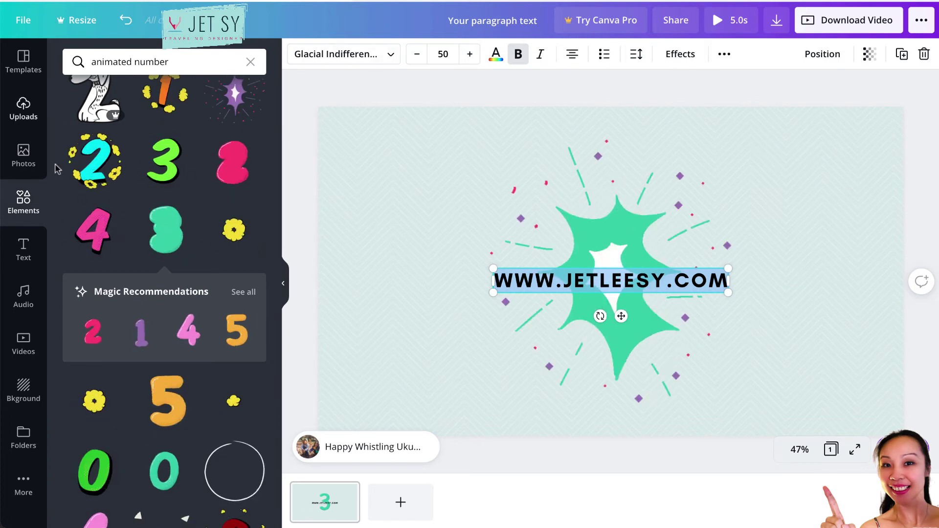
Change the page background from red to pale pink using the palette colour.
click(23, 391)
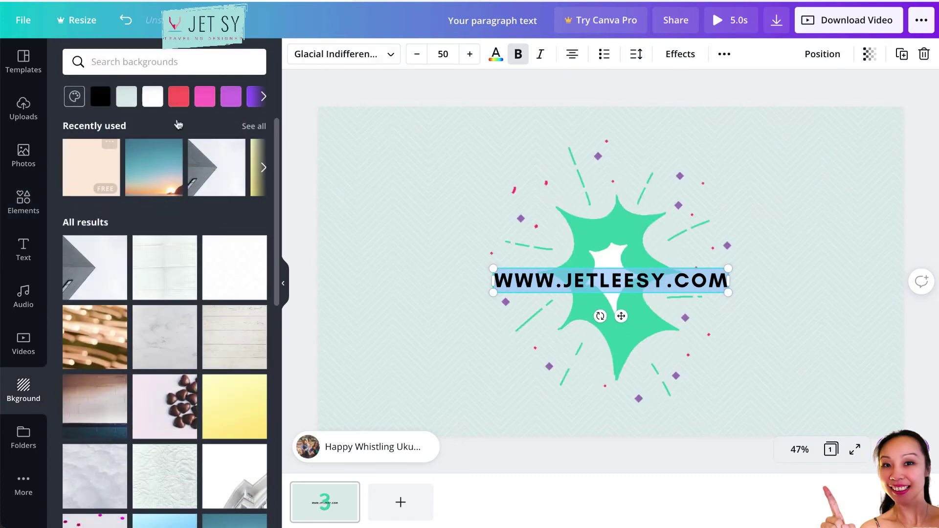
click(173, 100)
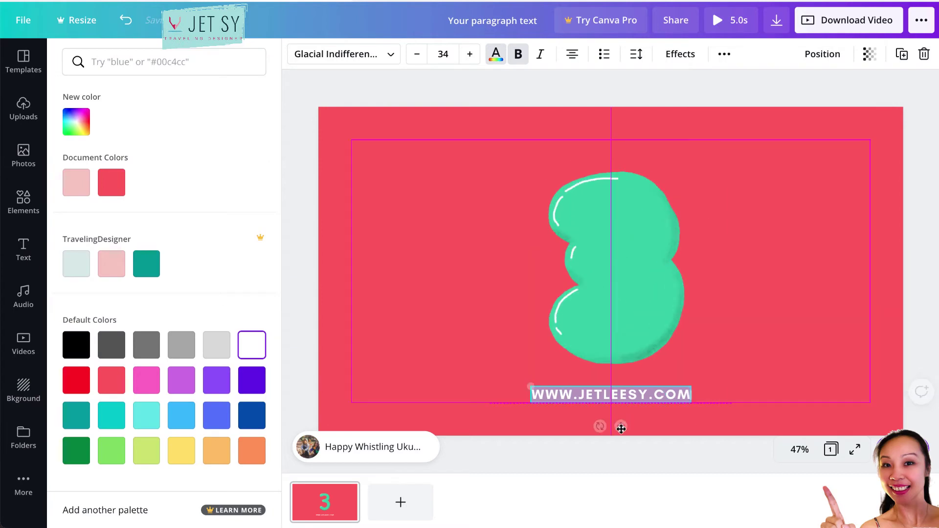
click(400, 145)
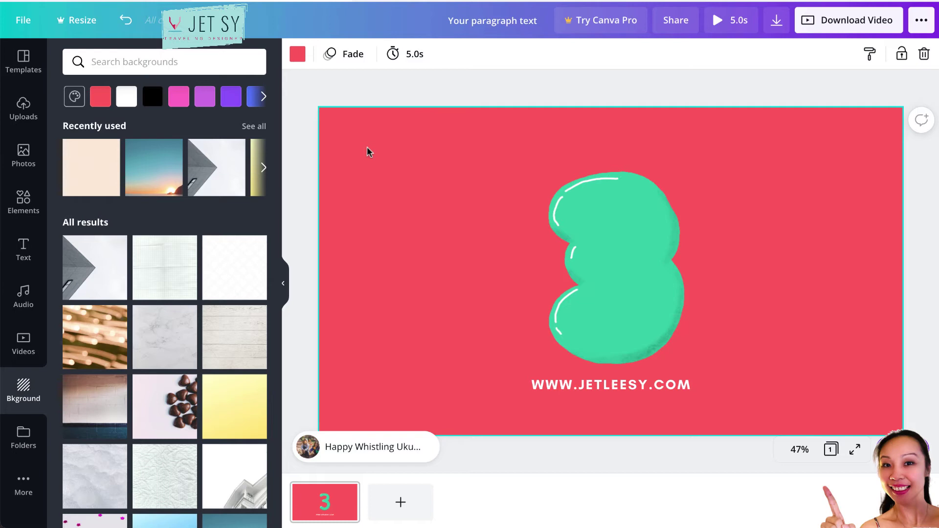
click(298, 55)
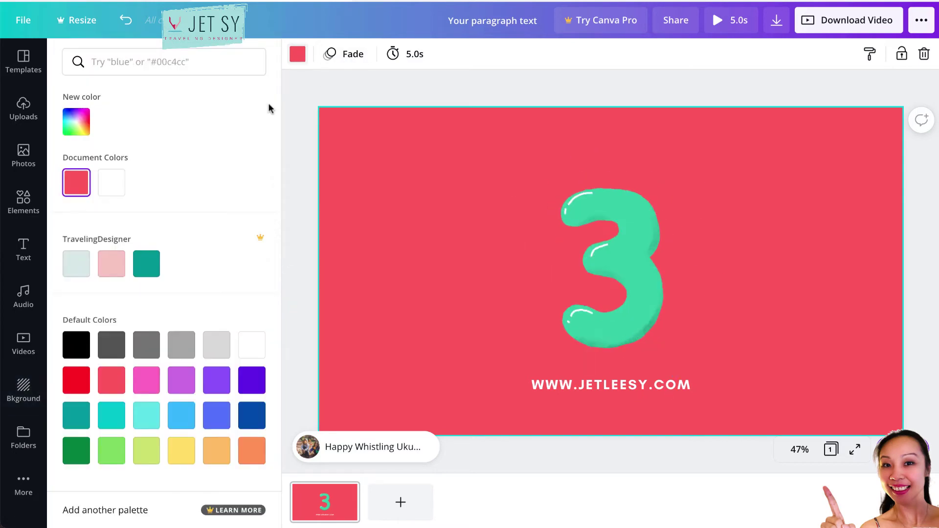
click(115, 266)
click(461, 177)
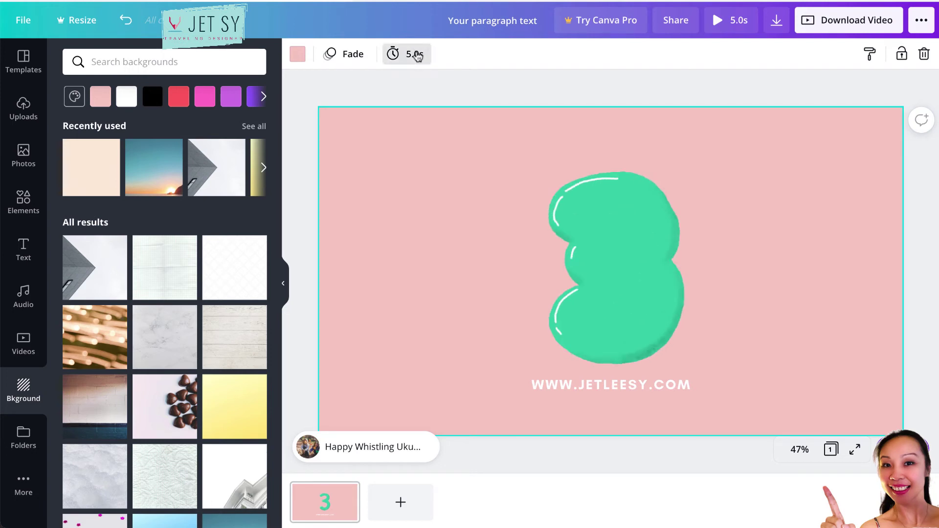
Set the first page's duration to 1.5 seconds.
click(416, 54)
text(1)
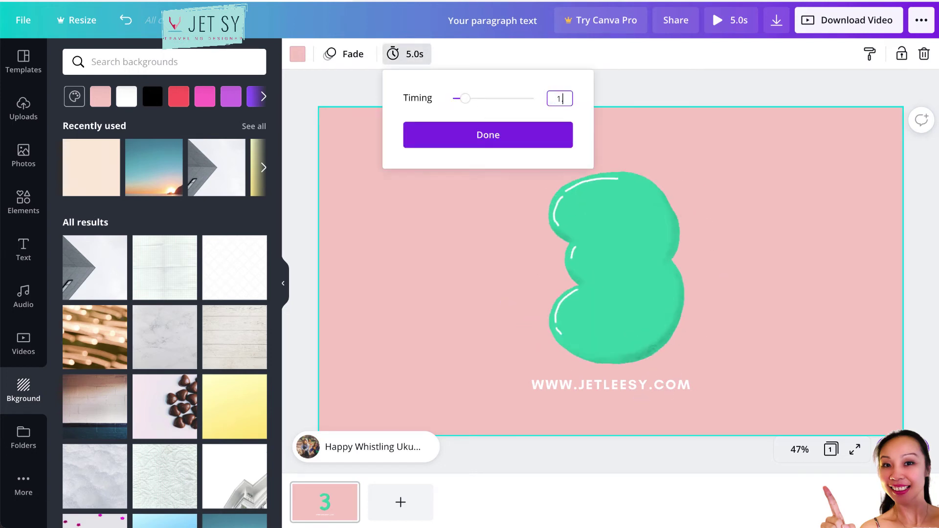
text(.5)
click(515, 142)
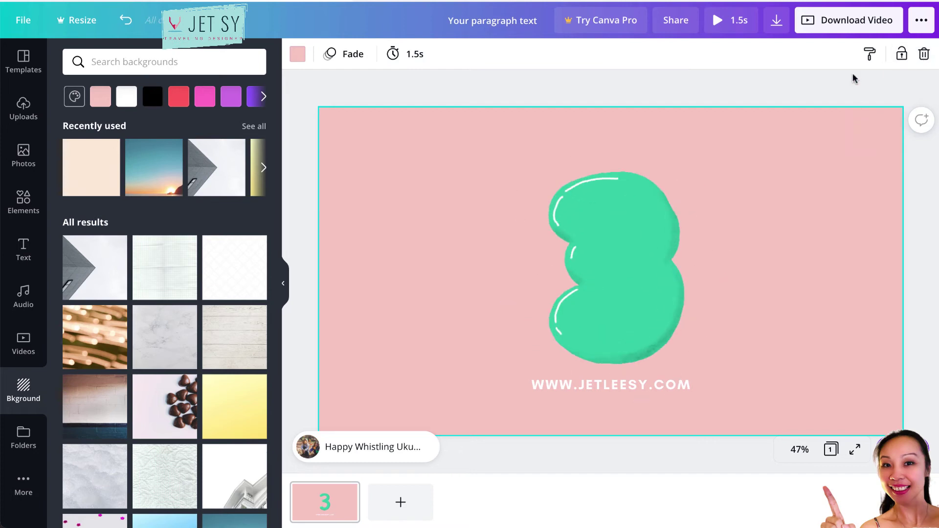
Duplicate the page and delete the 3 sticker from the copy.
click(902, 54)
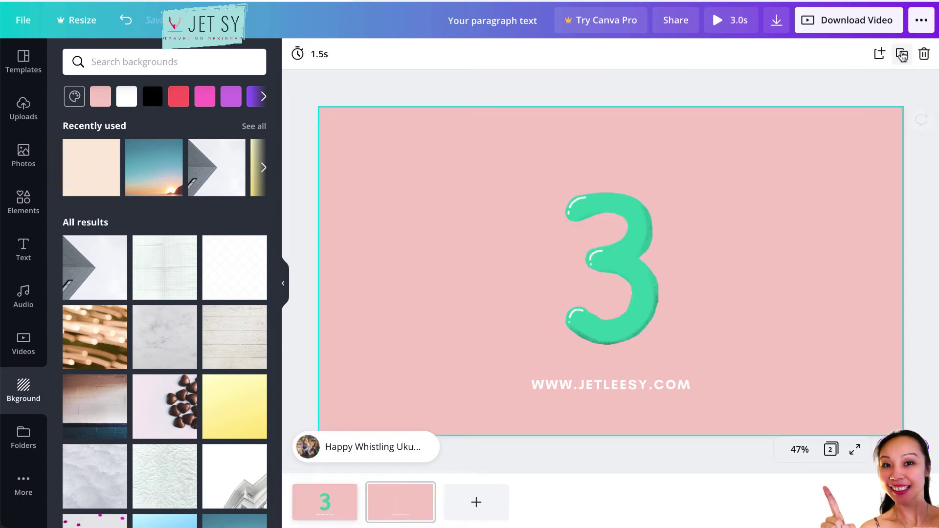
click(631, 256)
key(Delete)
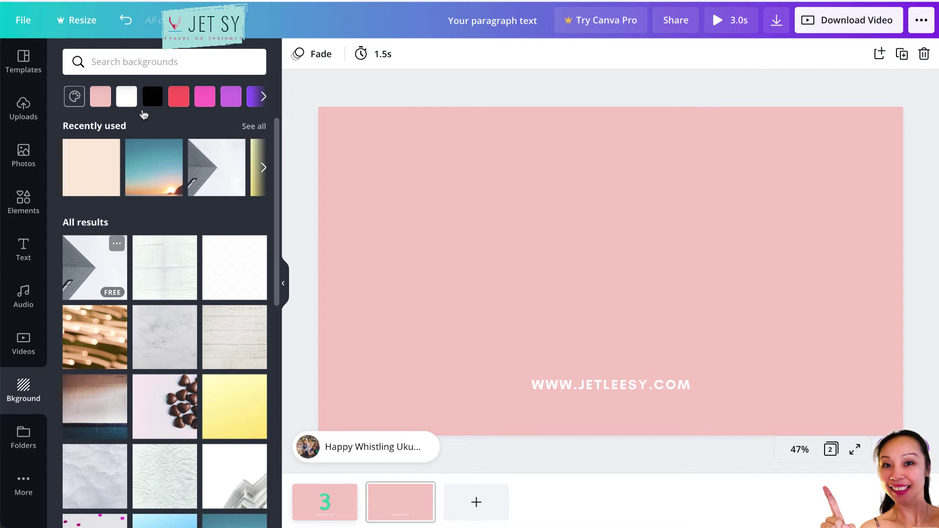
Add the animated pink 2 sticker to the second page.
click(24, 199)
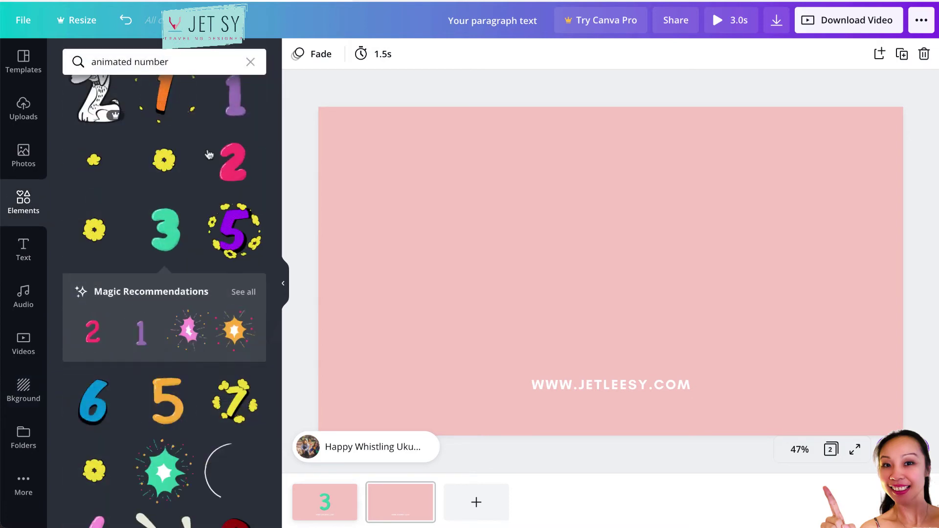
click(232, 161)
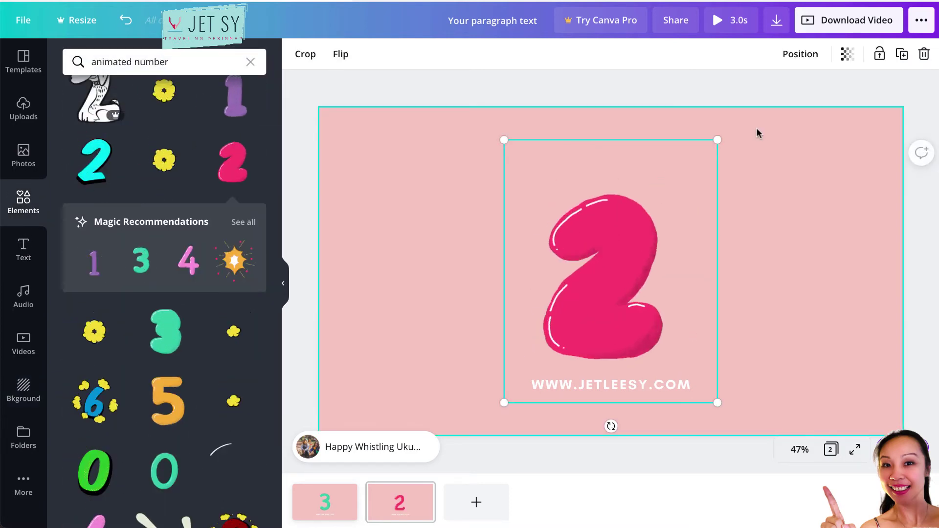
click(910, 71)
Duplicate the 2 page into a third page and delete the 2 from the copy.
click(901, 54)
click(597, 307)
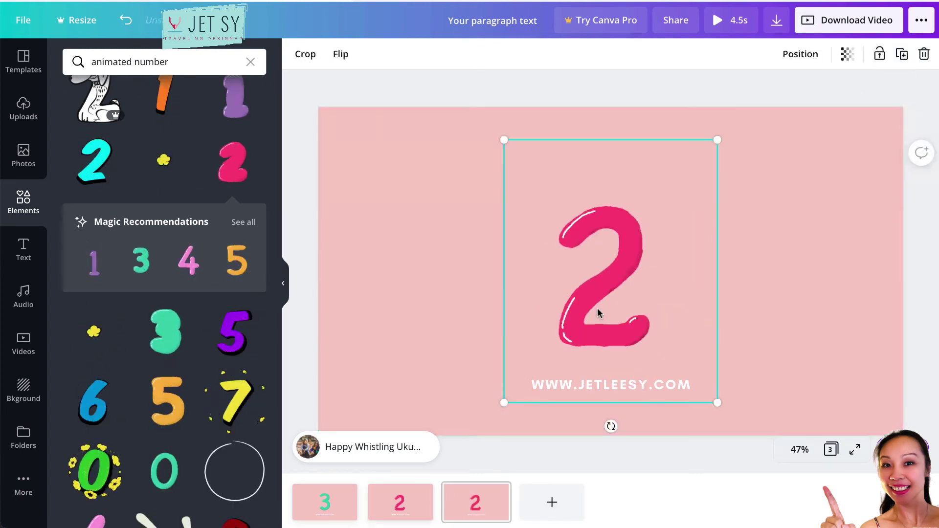
key(Delete)
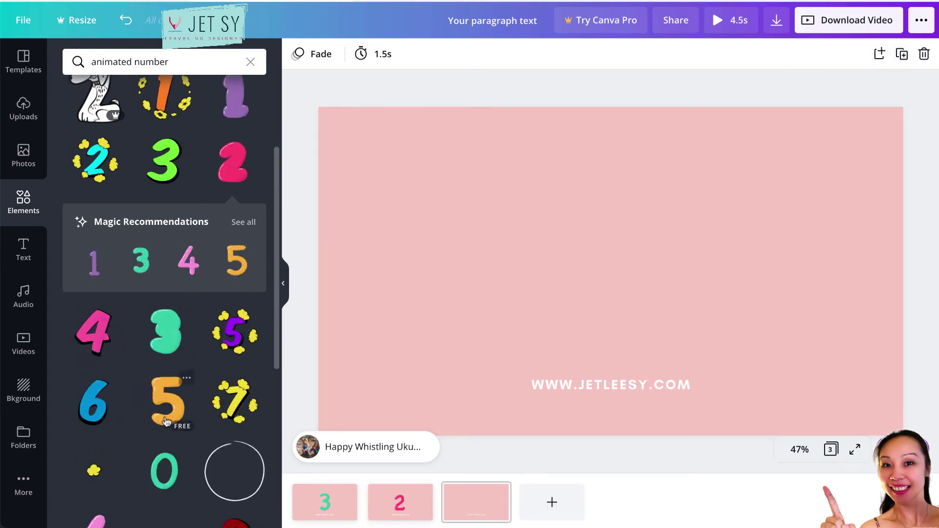
scroll(220, 352, up, 1)
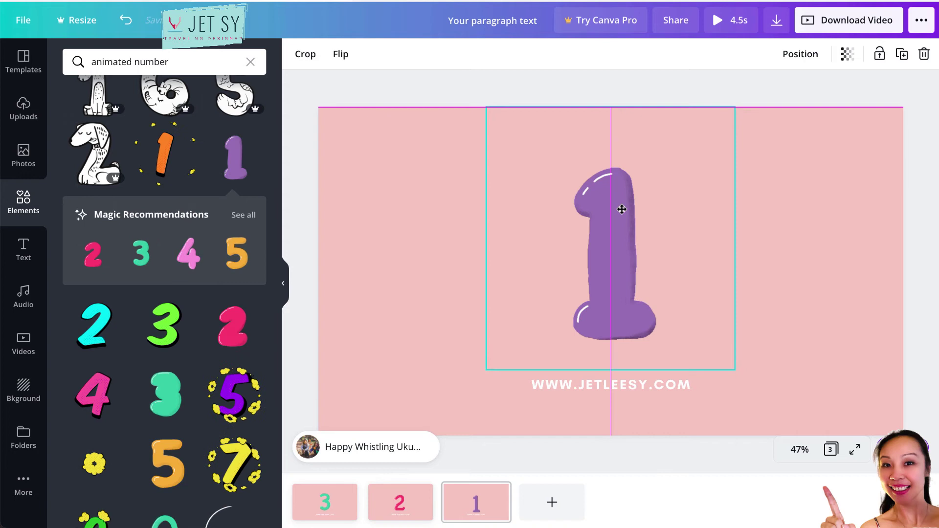
Duplicate the purple 1 page into a fourth page and delete the 1 from it.
click(850, 78)
click(902, 55)
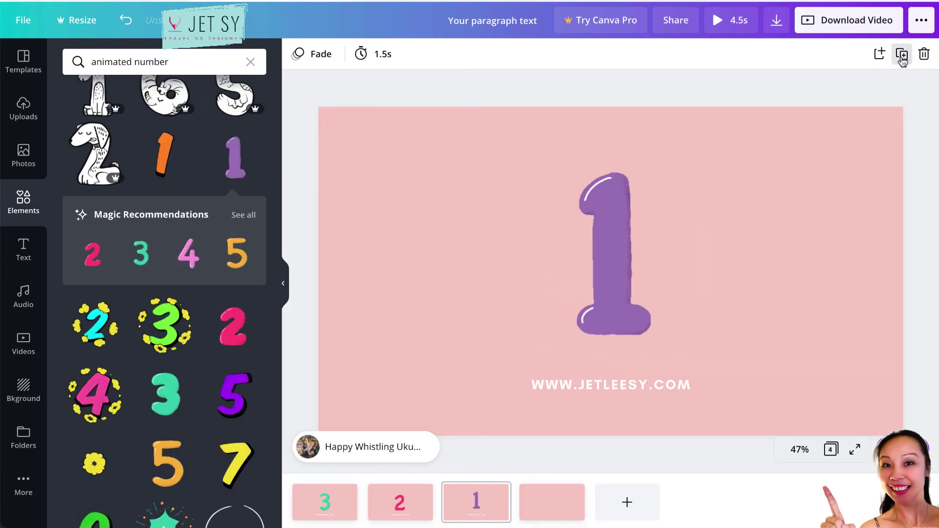
click(622, 256)
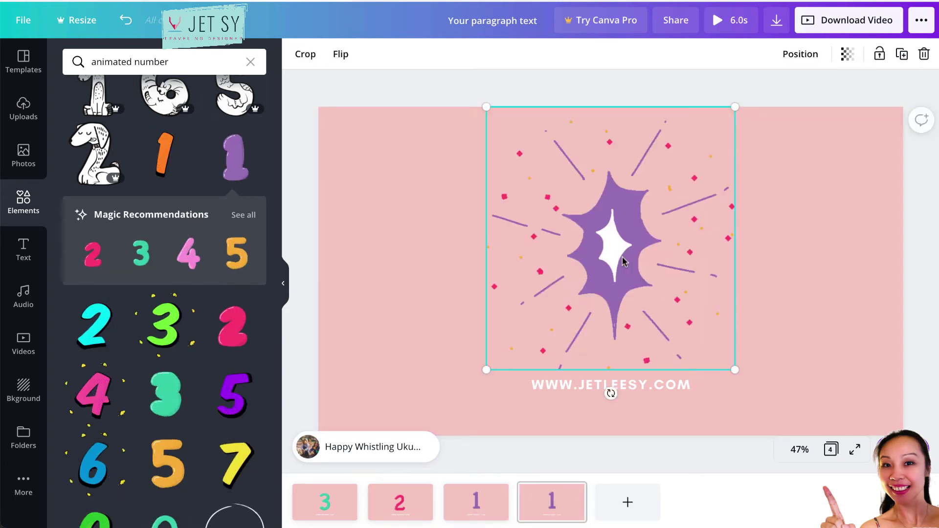
key(Delete)
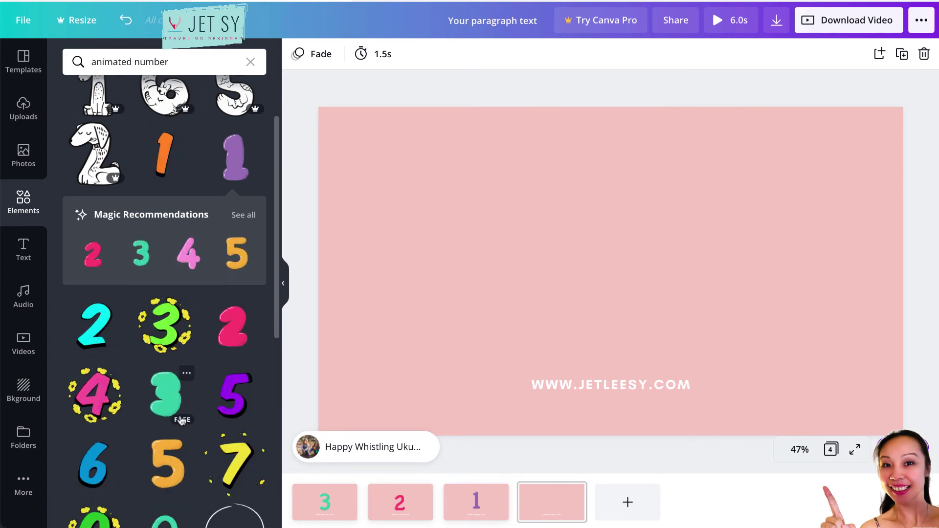
Add the animated green 0 sticker to page 4.
scroll(181, 420, down, 2)
click(172, 445)
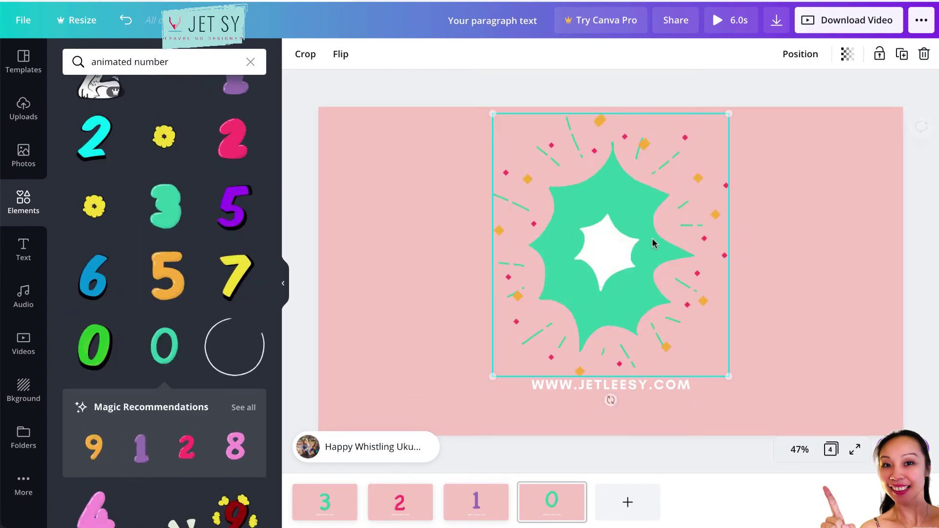
click(784, 77)
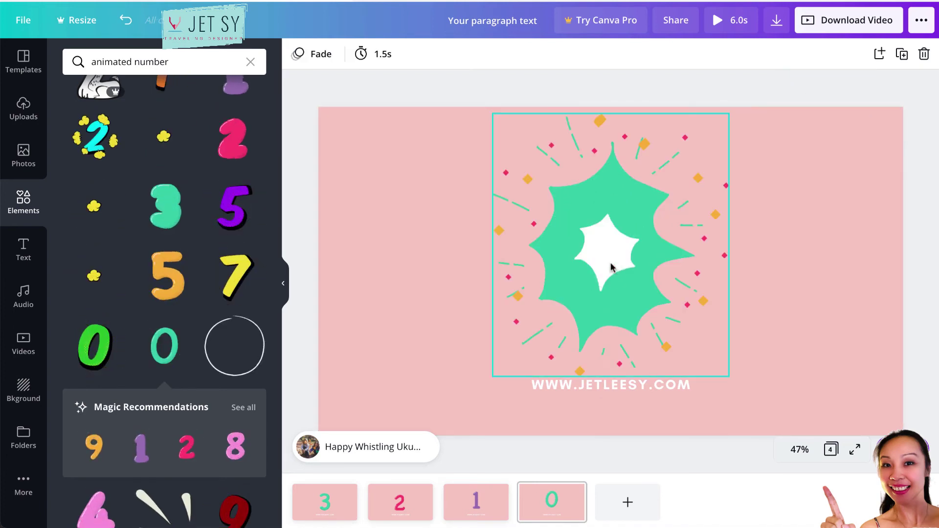
Check the 1 and 2 pages, then play and close the full-screen countdown preview.
click(462, 497)
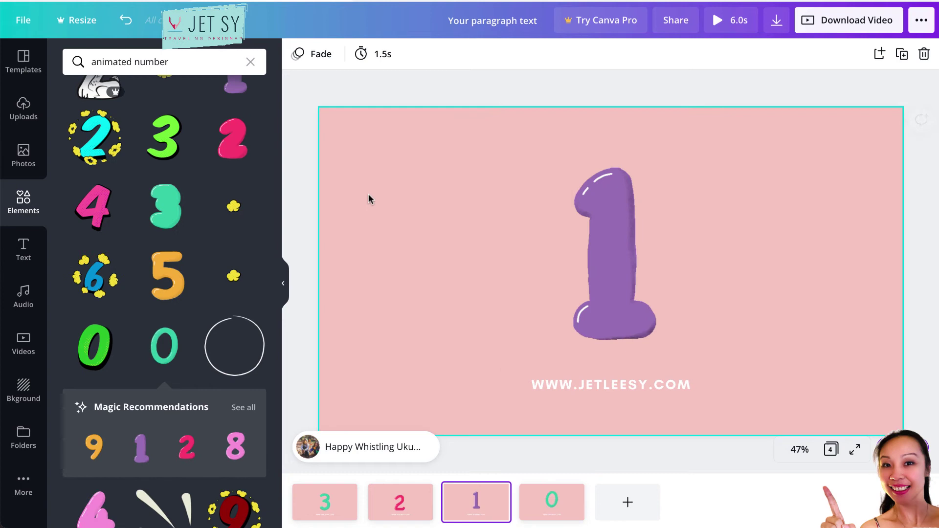
click(406, 499)
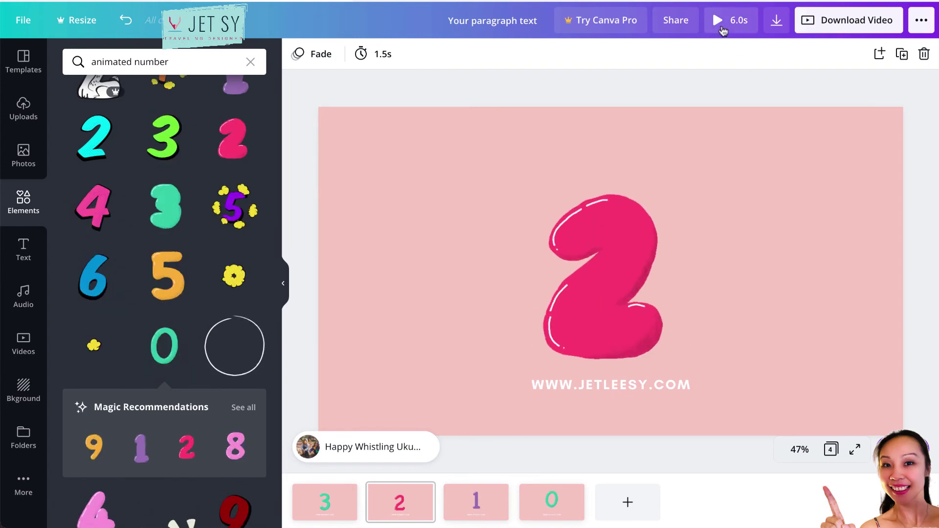
click(721, 23)
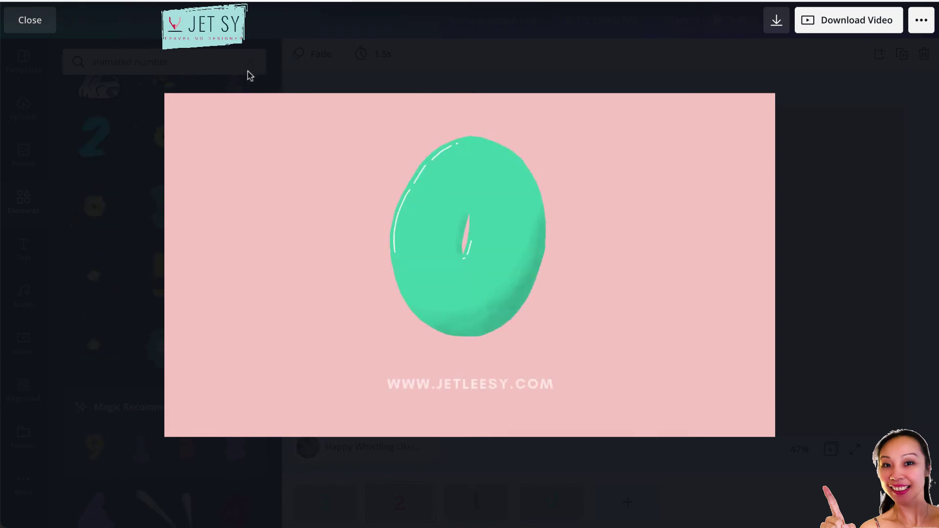
click(41, 26)
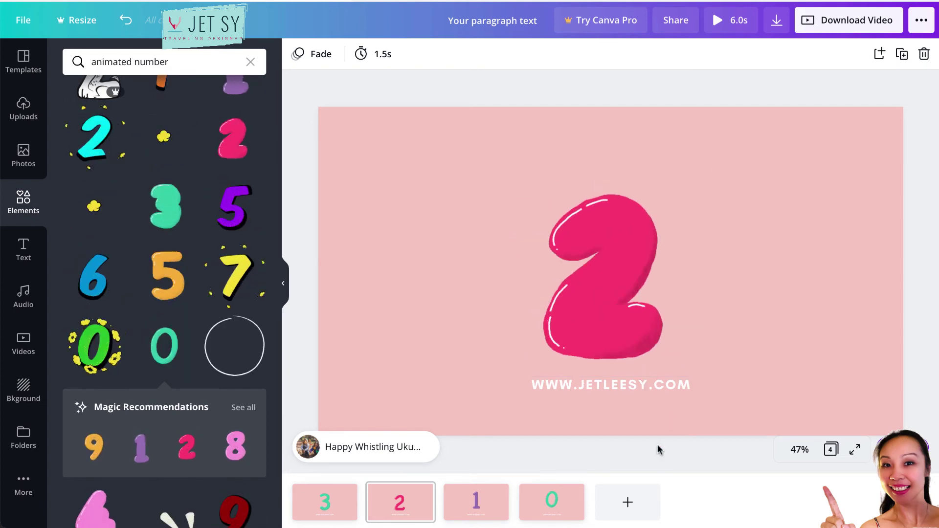
Add a blank fifth page and search stock videos for 'countdown timer'.
click(627, 502)
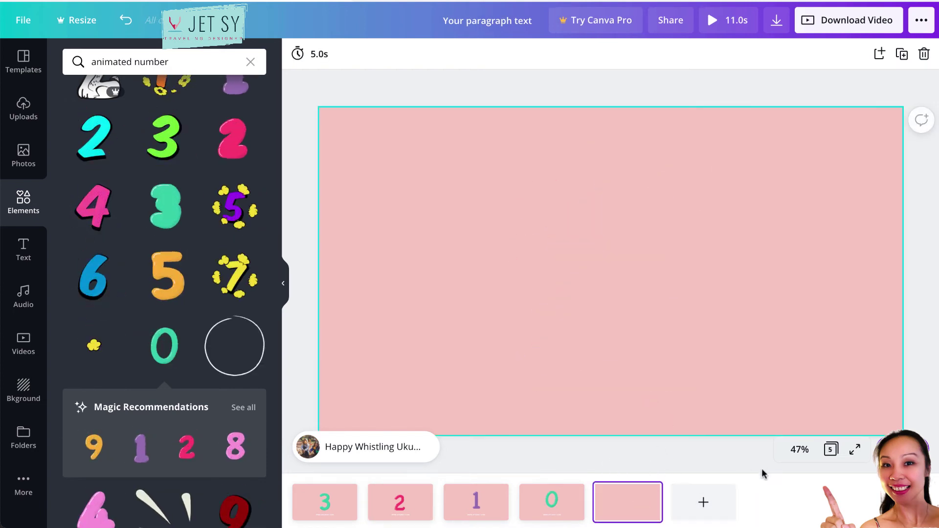
click(744, 267)
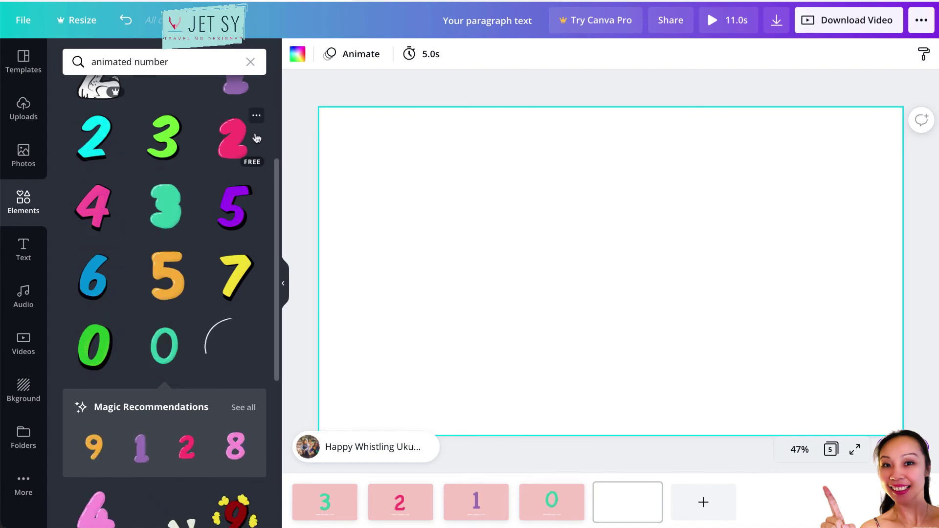
click(31, 357)
click(178, 62)
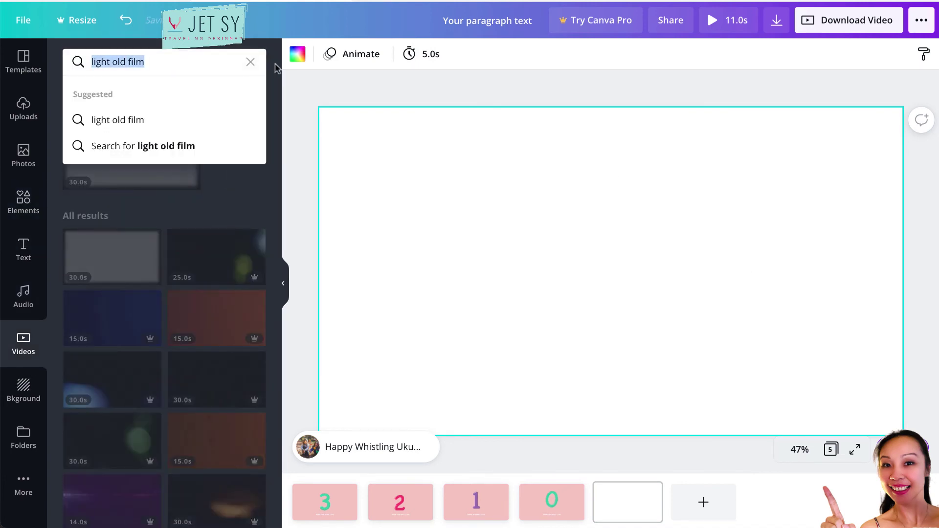
key(BackSpace)
text(co)
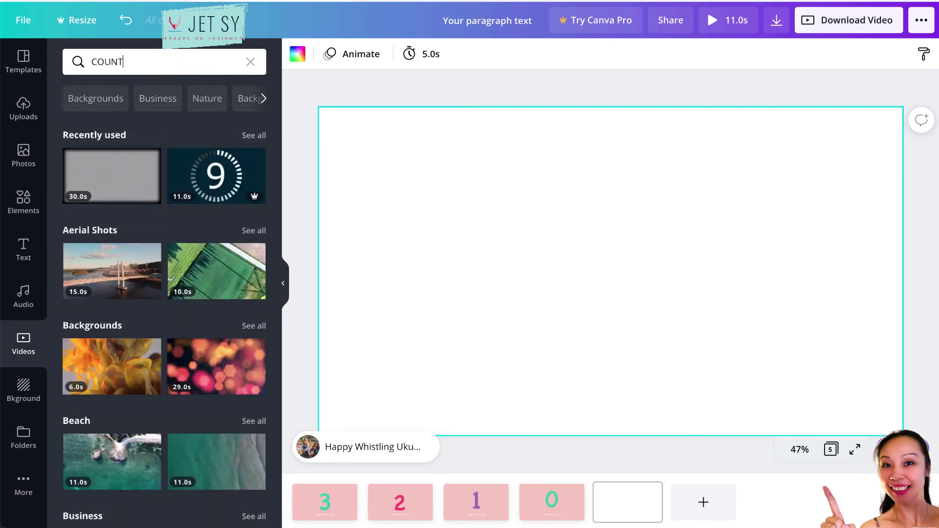
key(Return)
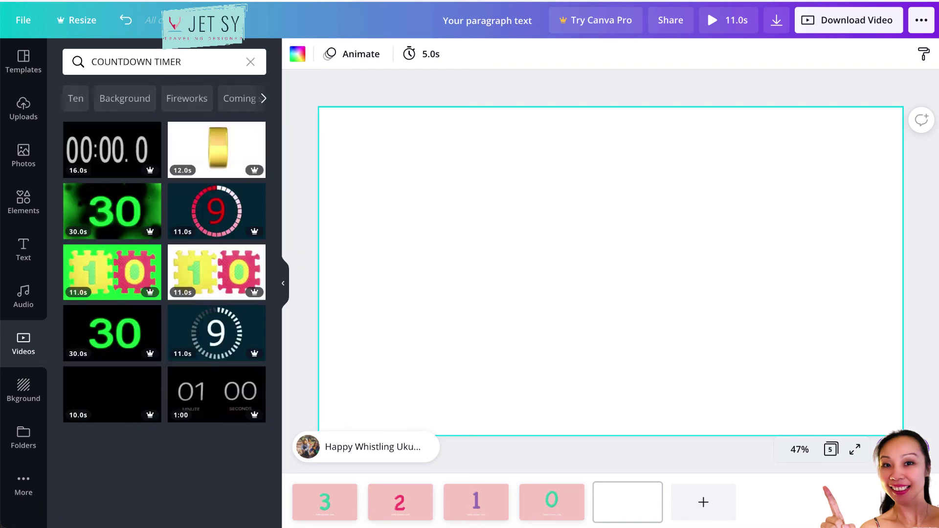
Place the dark 11-second 9-to-0 countdown clip on the fifth page.
scroll(225, 462, down, 10)
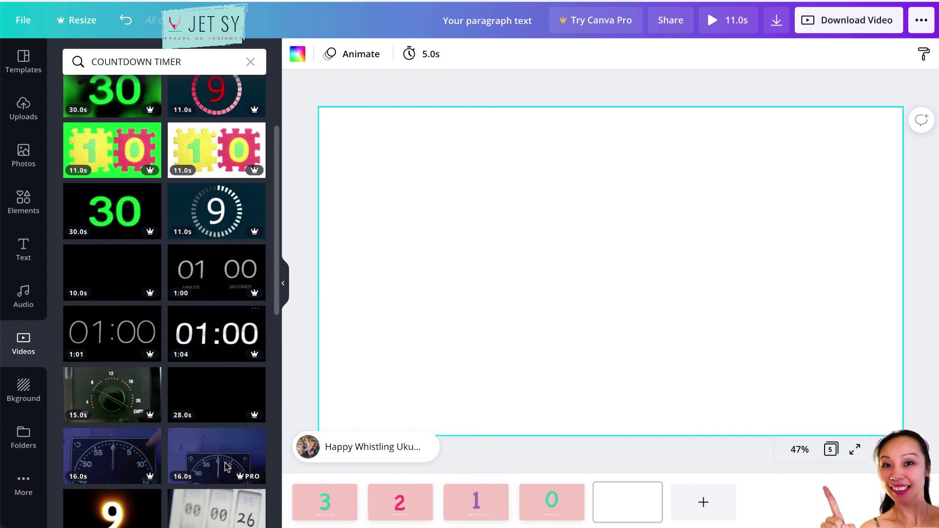
scroll(224, 462, up, 5)
scroll(226, 469, up, 3)
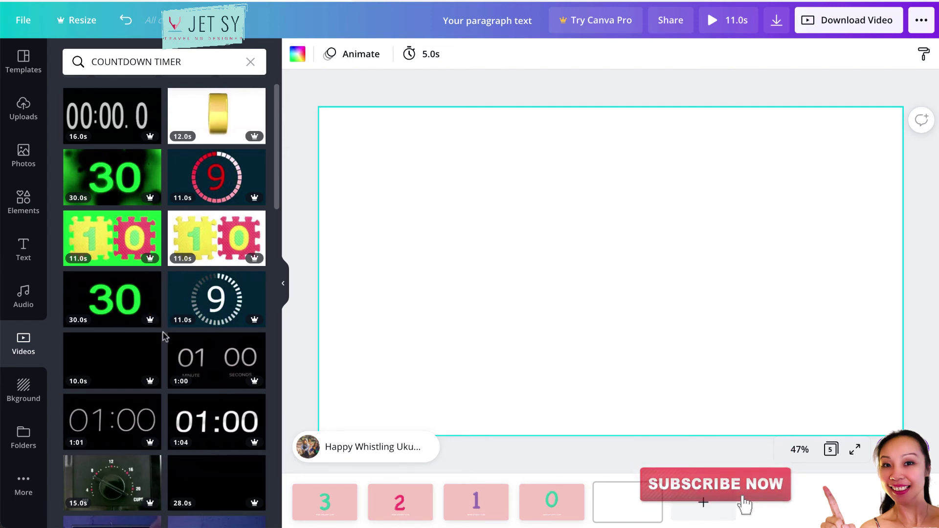
scroll(164, 336, up, 1)
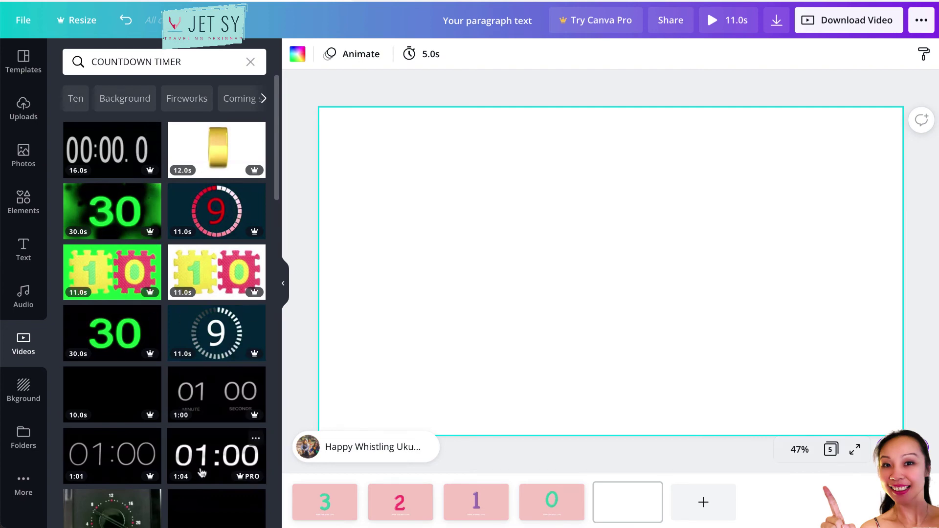
scroll(200, 470, down, 10)
scroll(200, 471, up, 9)
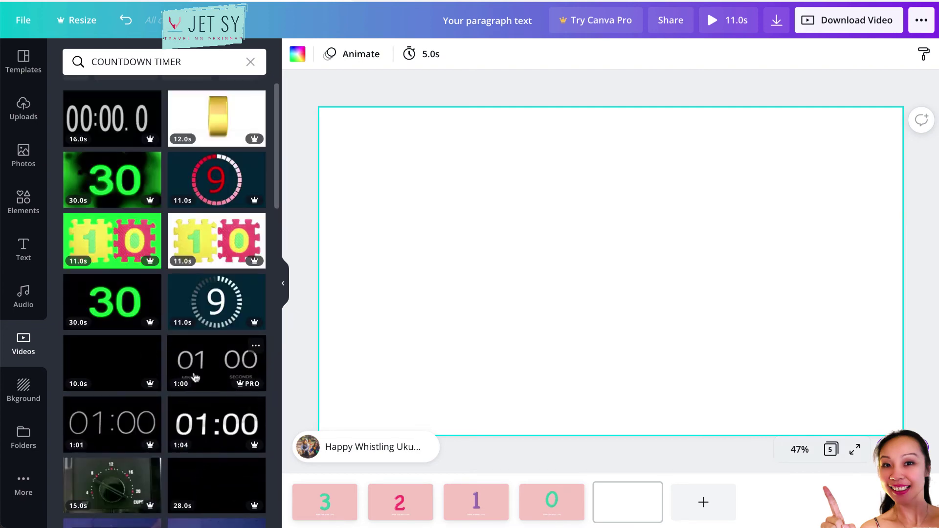
click(214, 311)
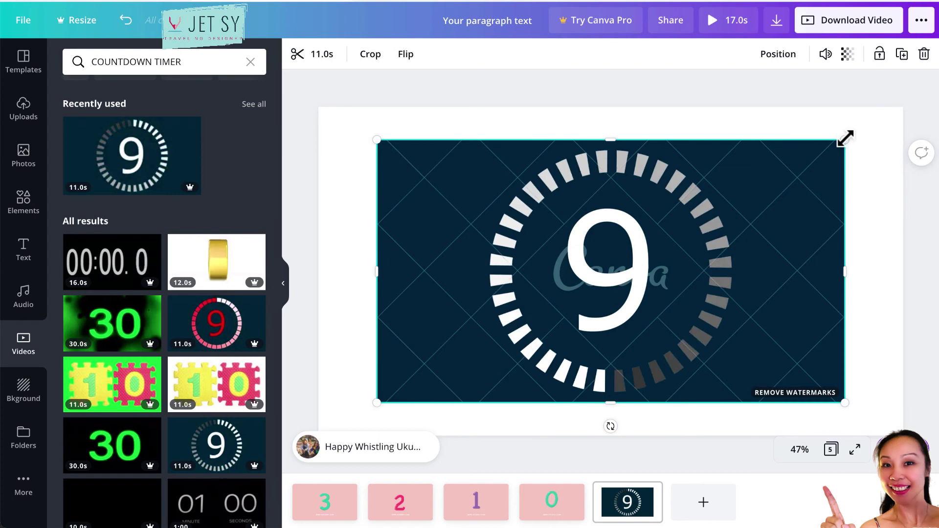
Stretch the countdown video until it fills the whole page.
drag(887, 123, 884, 118)
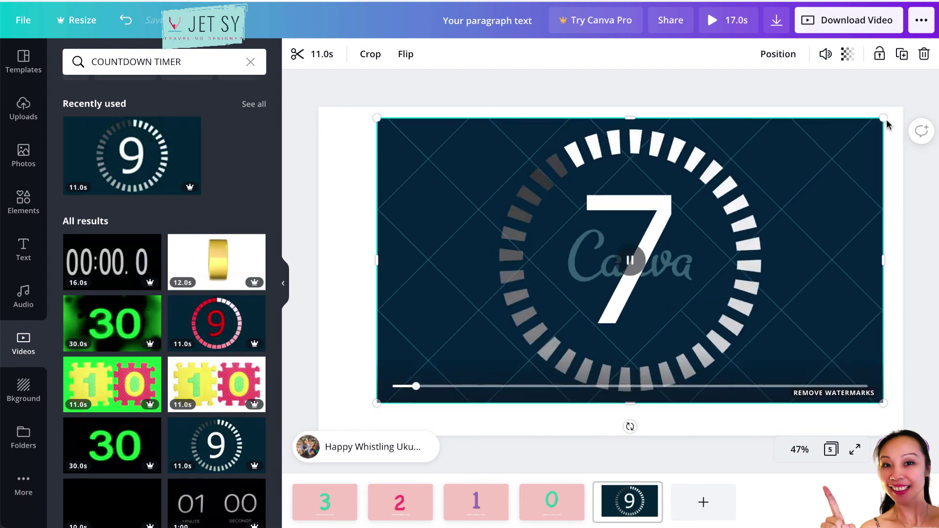
drag(377, 404, 318, 436)
drag(884, 118, 901, 105)
click(718, 73)
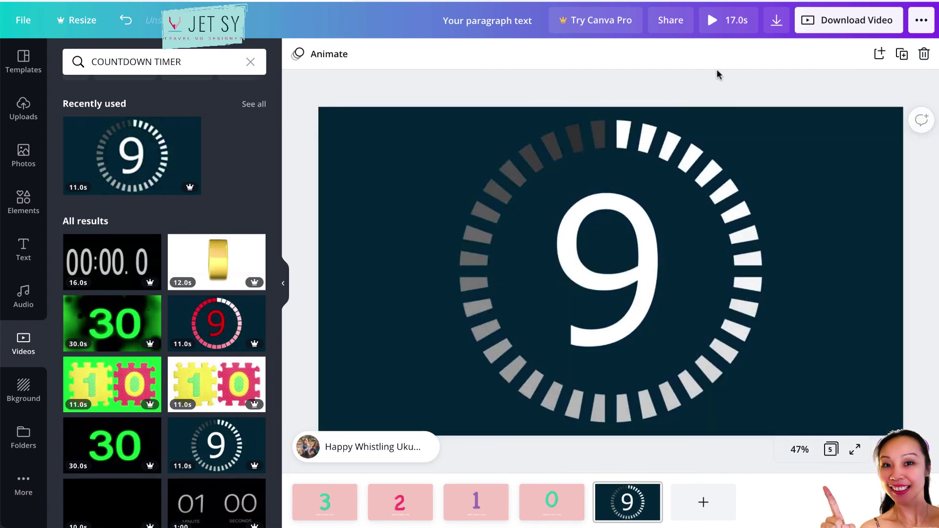
Trim the countdown clip from 11.0 s down to about 8.8 s.
click(350, 51)
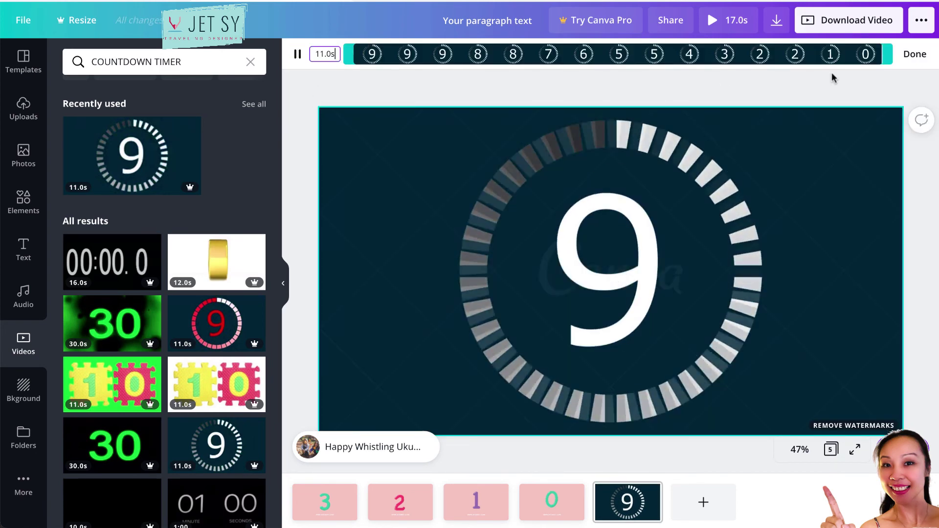
drag(879, 54, 460, 53)
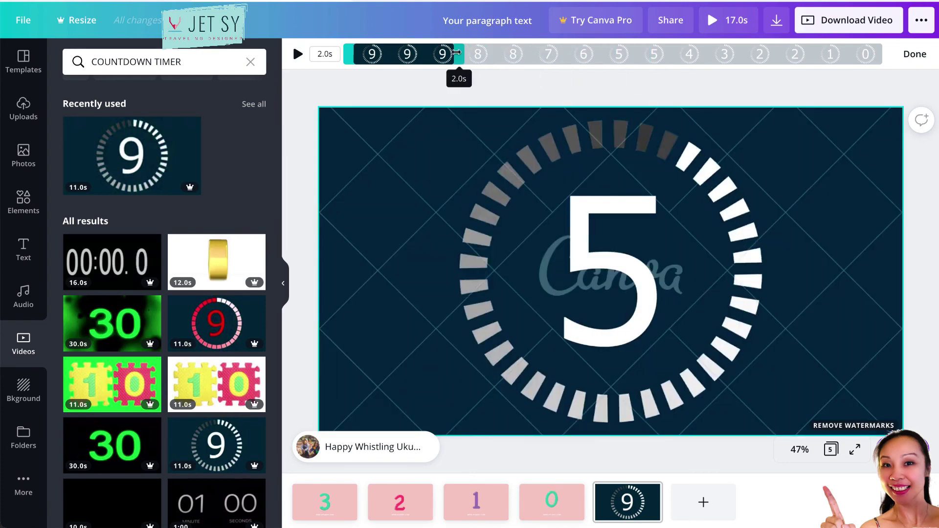
click(376, 87)
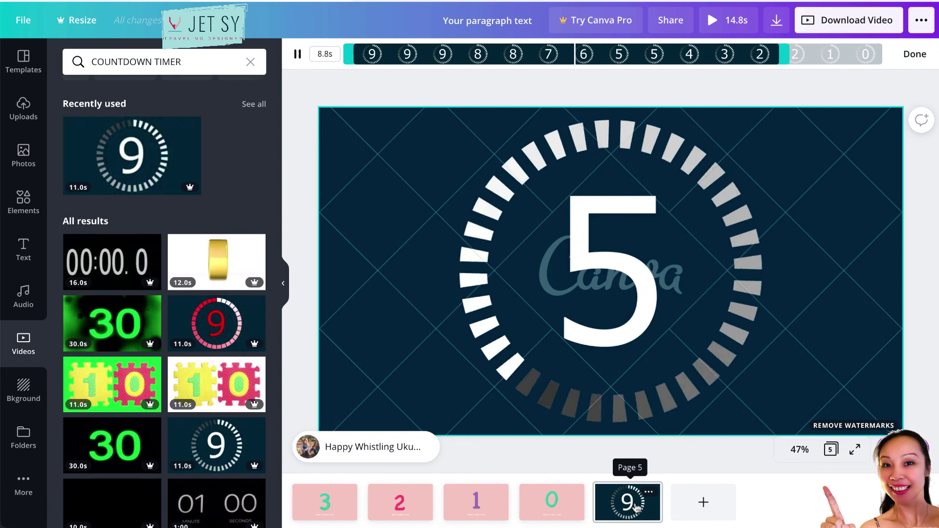
click(684, 442)
Delete both countdown timer pages, leaving the four number pages.
click(903, 54)
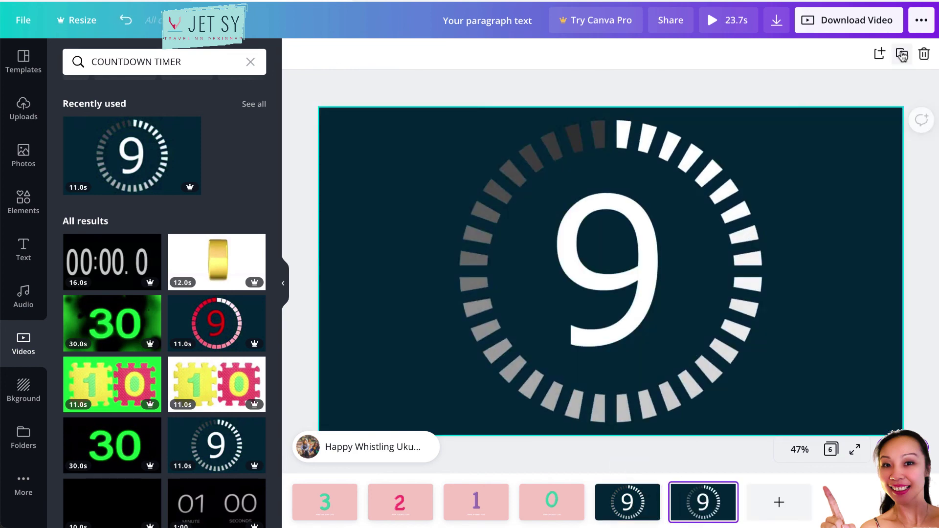
click(924, 54)
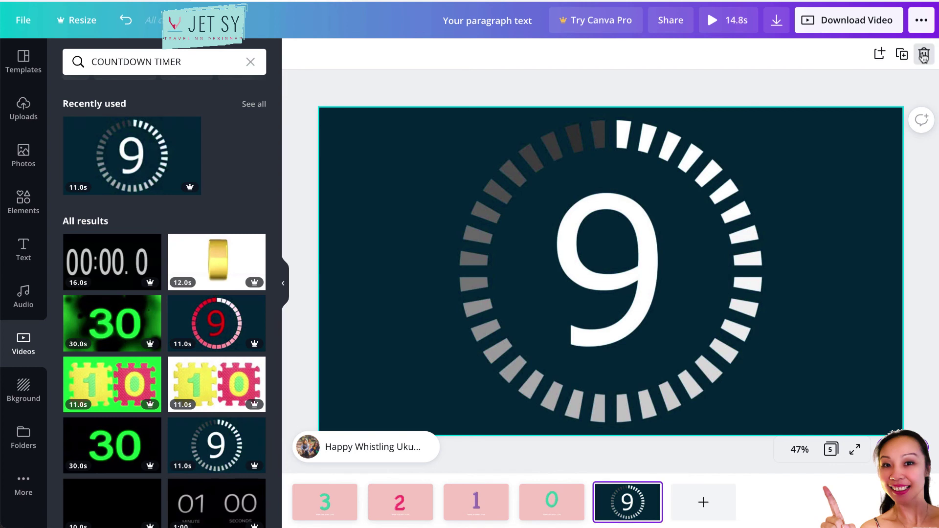
click(924, 54)
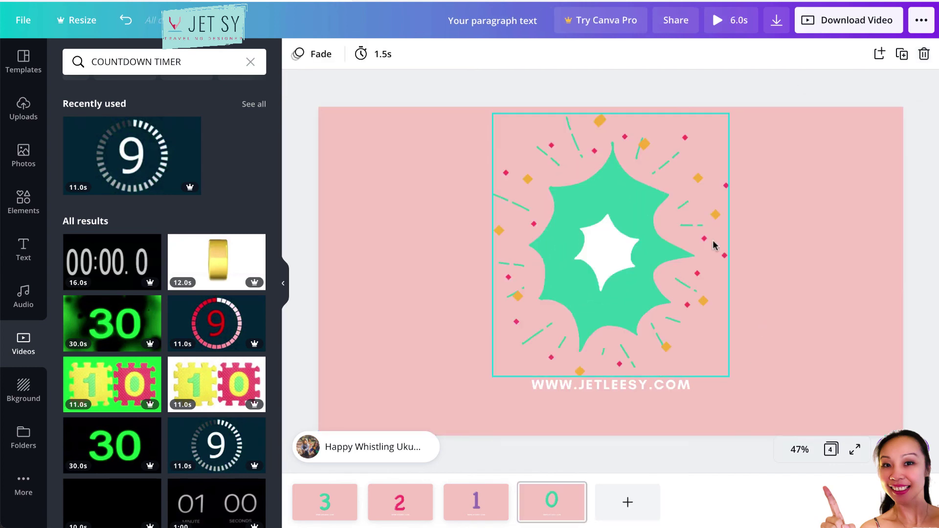
Download all four pages as an MP4 video.
click(830, 22)
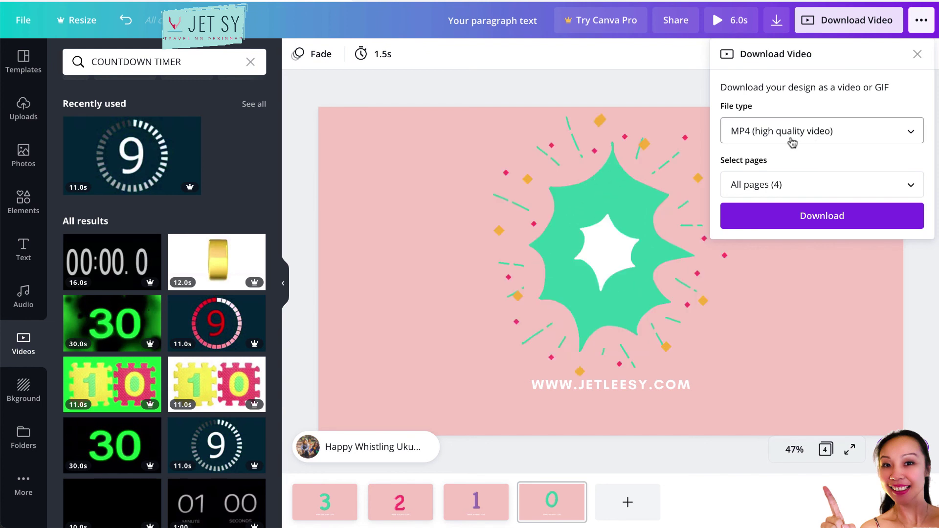
click(864, 187)
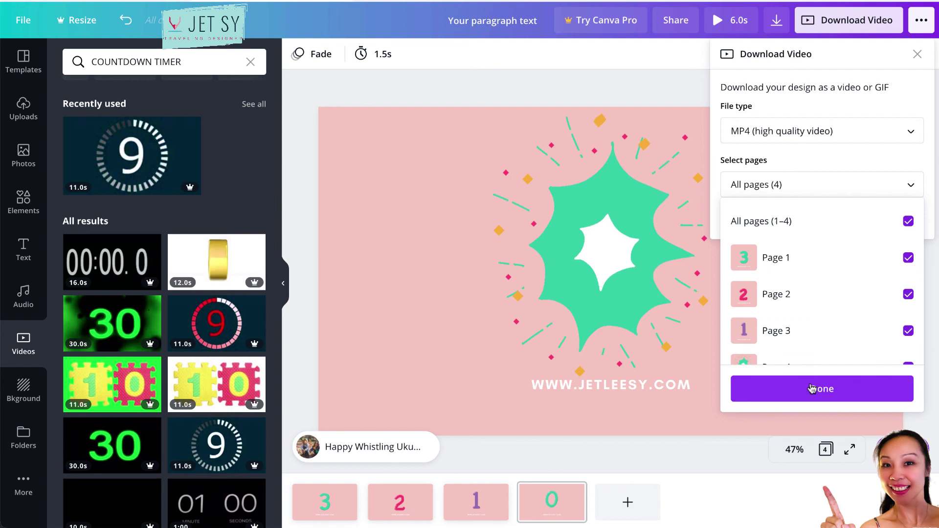
click(827, 399)
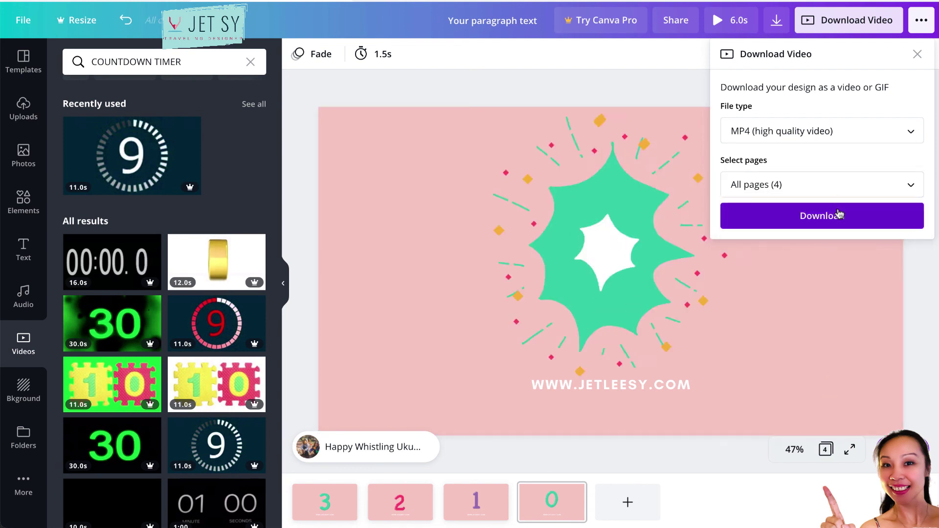
click(837, 214)
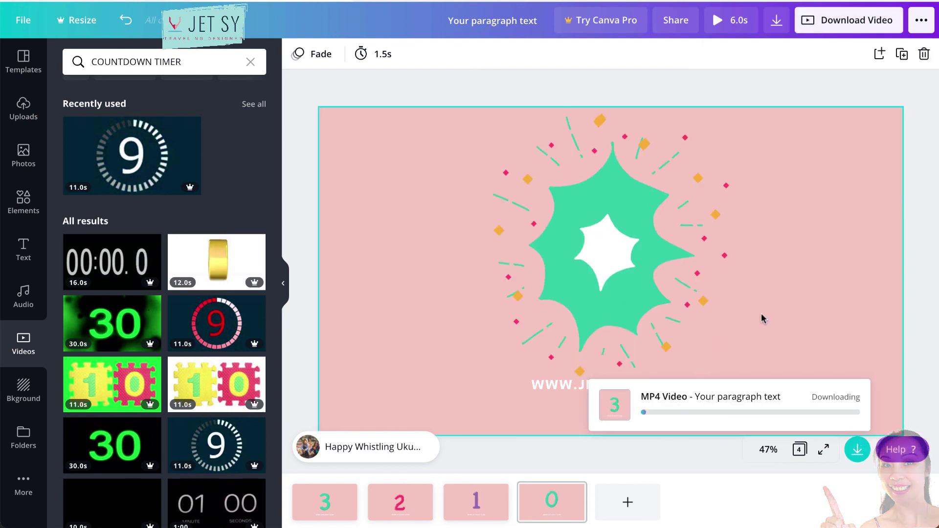